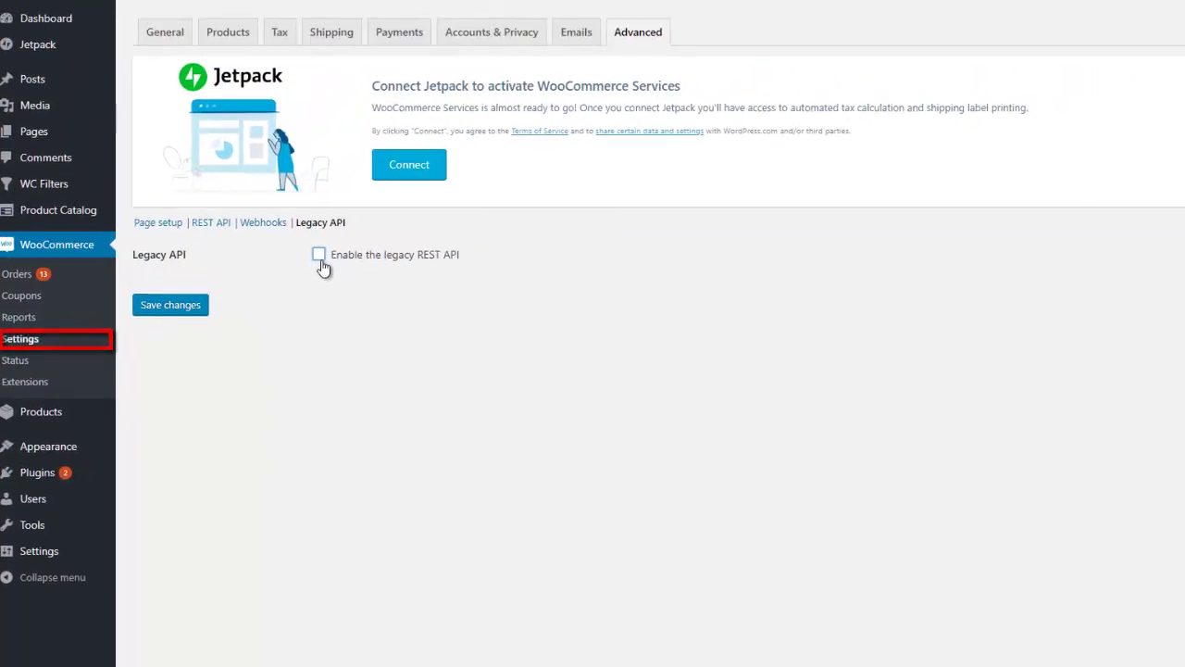
# - Enable the legacy REST API and confirm the permalinks use Day and name, not Plain
pyautogui.click(320, 261)
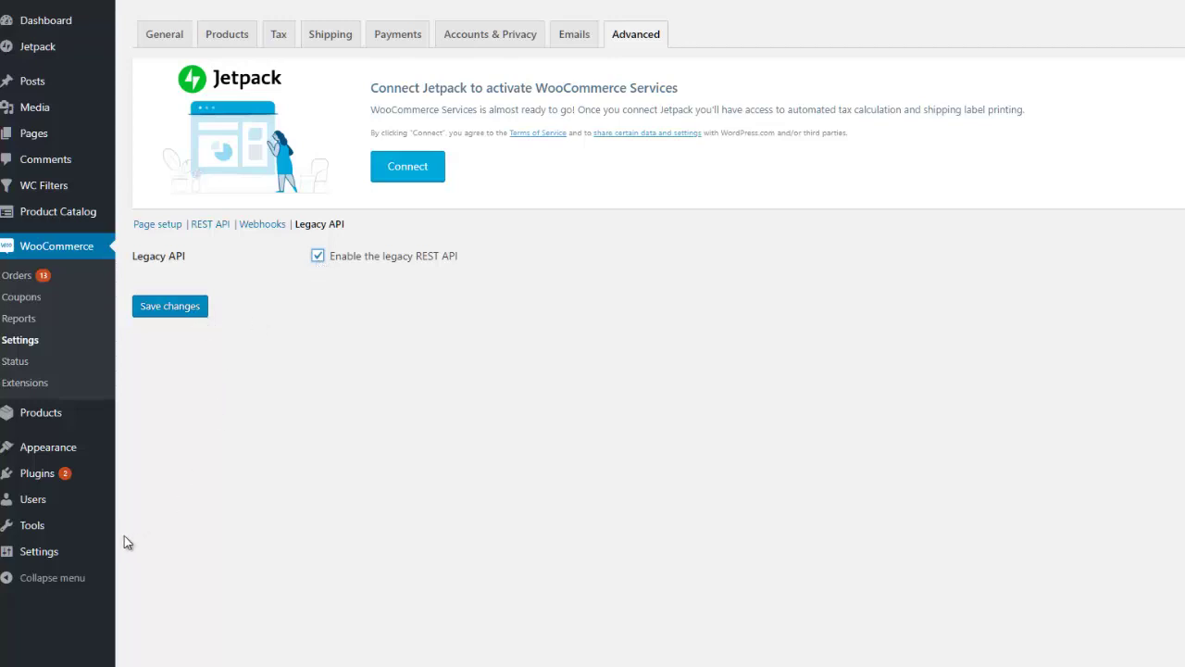
pyautogui.moveTo(84, 554)
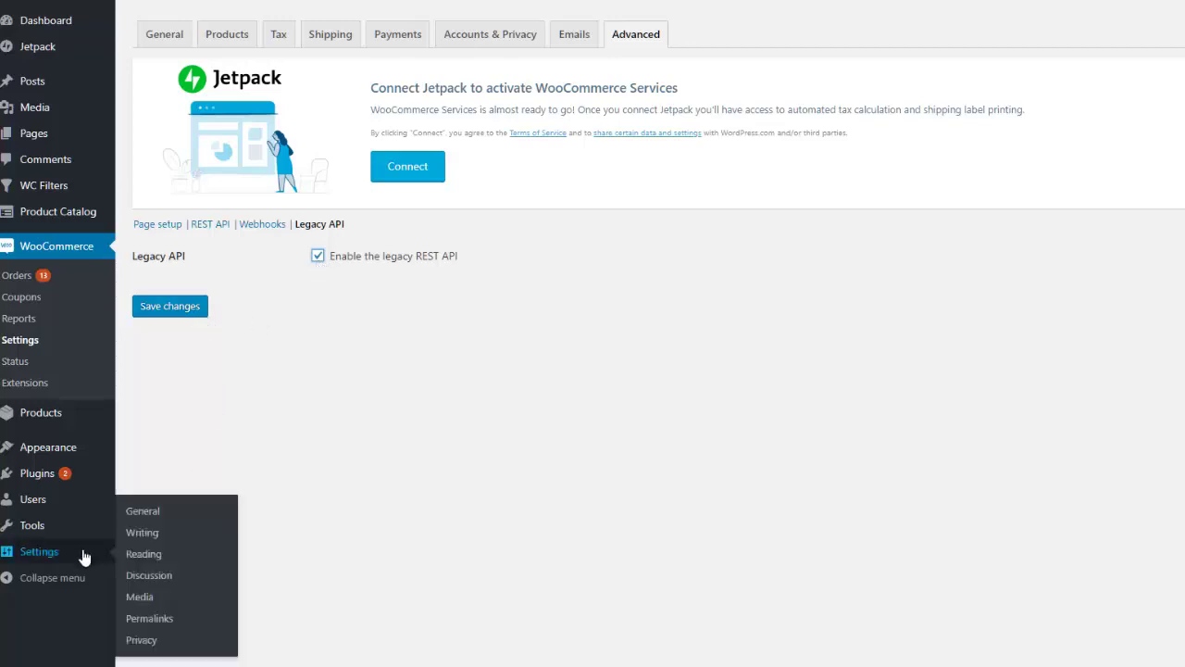
pyautogui.click(200, 623)
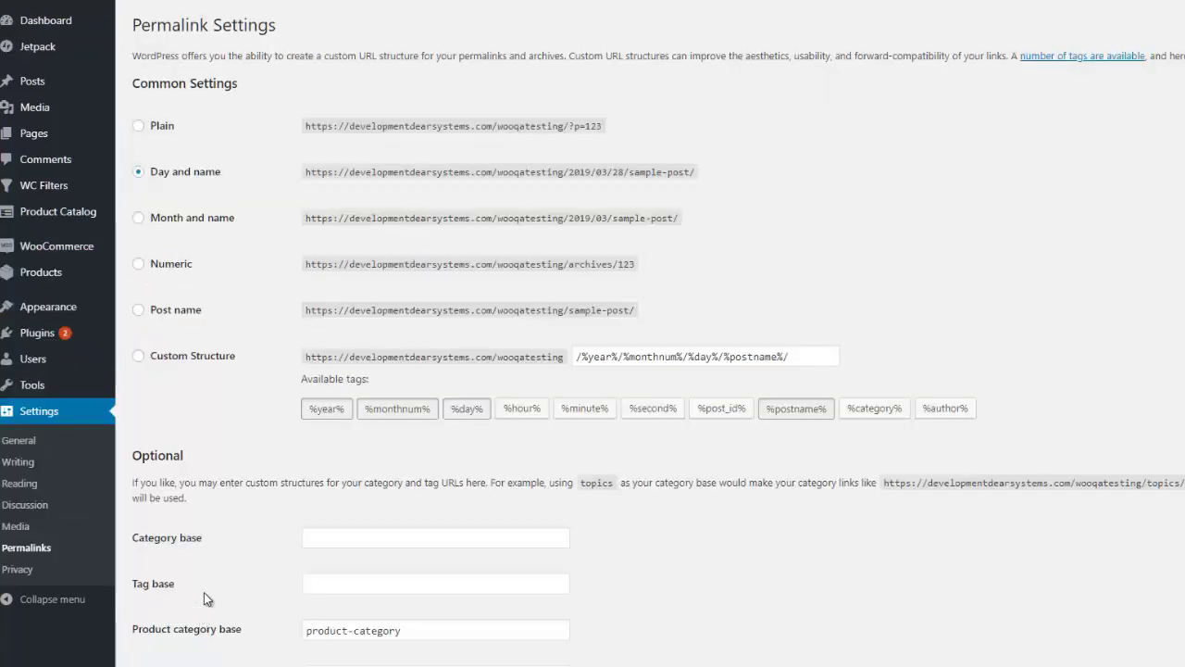
pyautogui.scroll(-3, 897, 556)
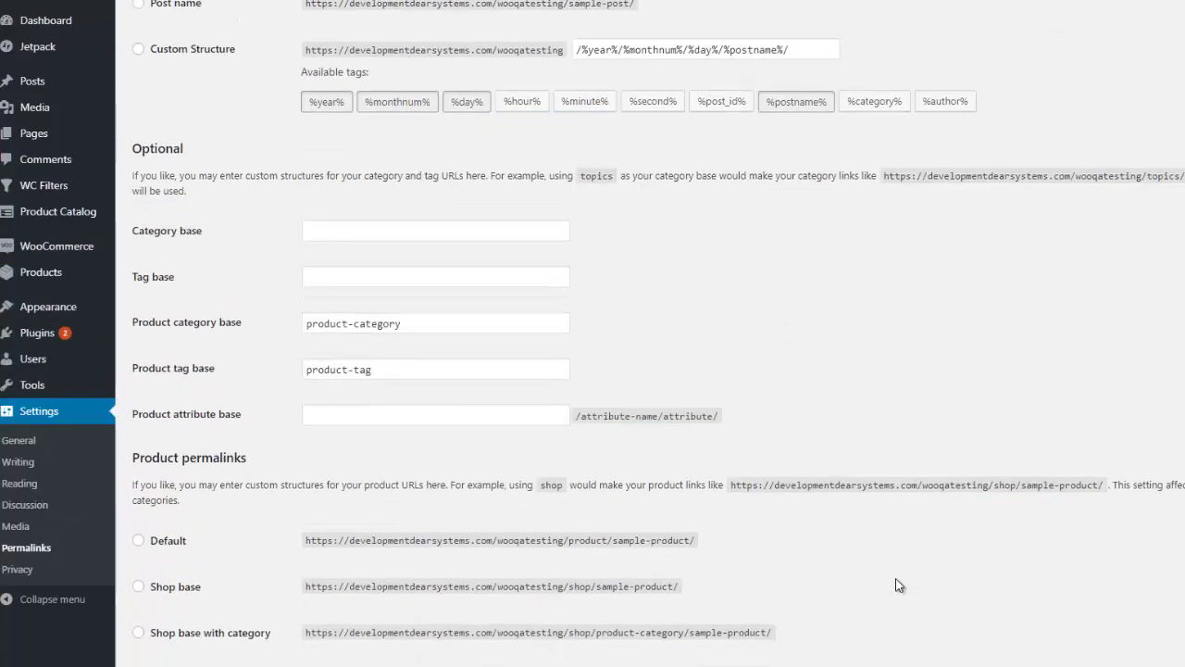
pyautogui.scroll(-1, 896, 585)
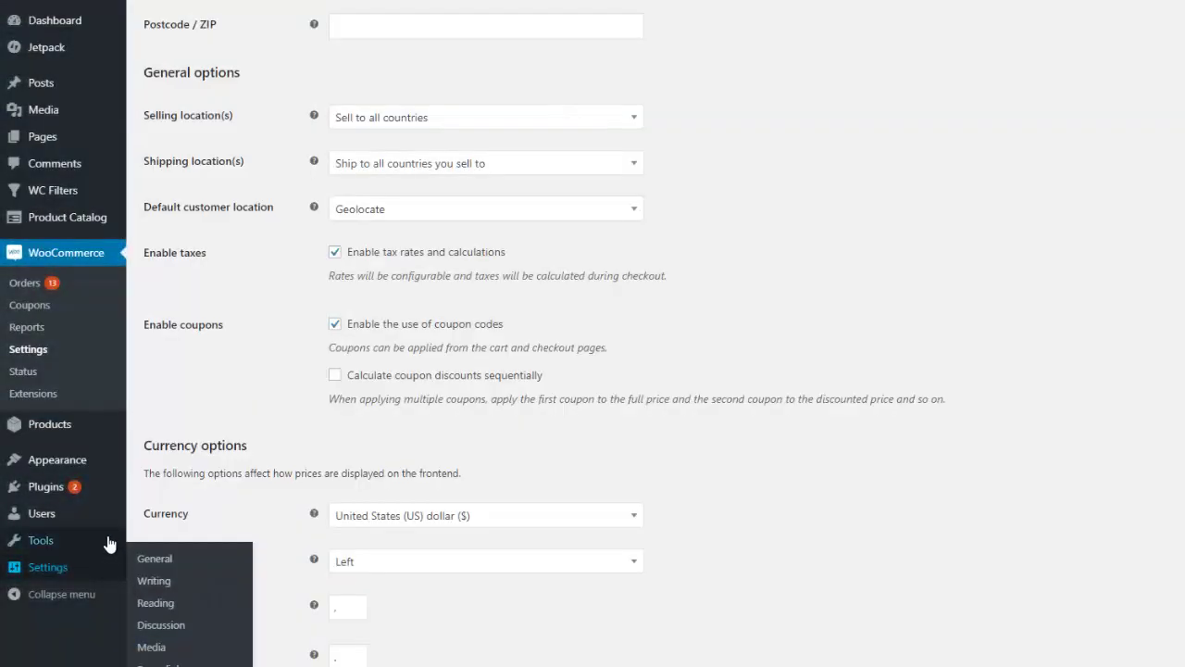
# - Set the new user's role to Administrator
pyautogui.click(195, 545)
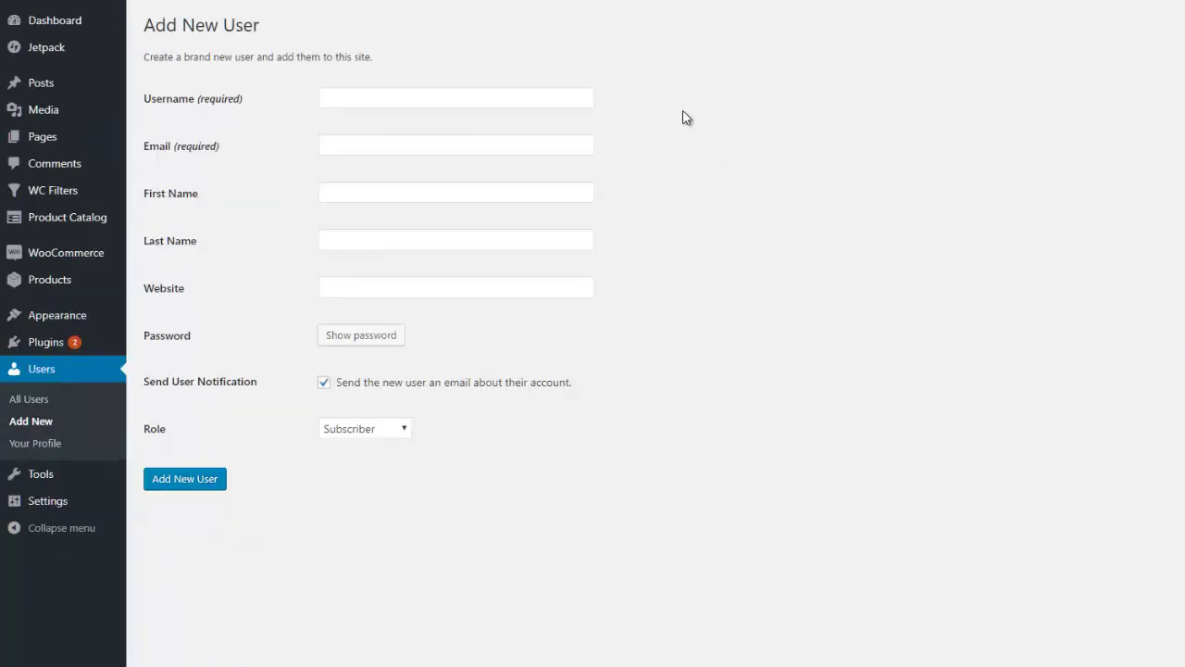
pyautogui.click(401, 431)
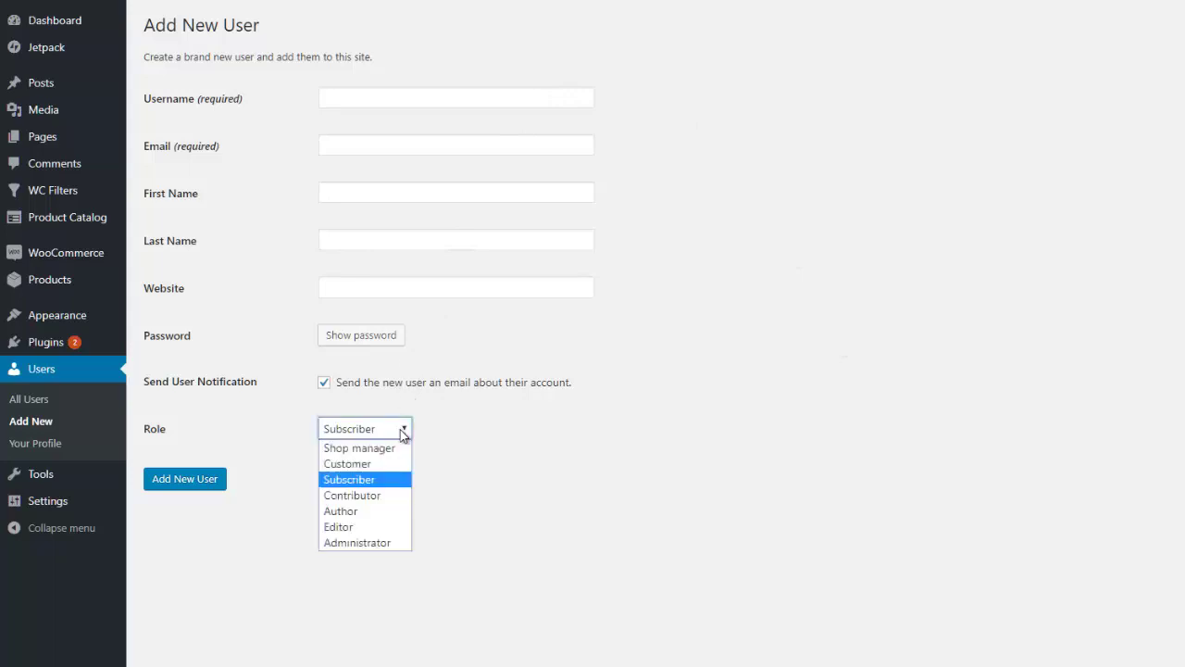
pyautogui.click(398, 544)
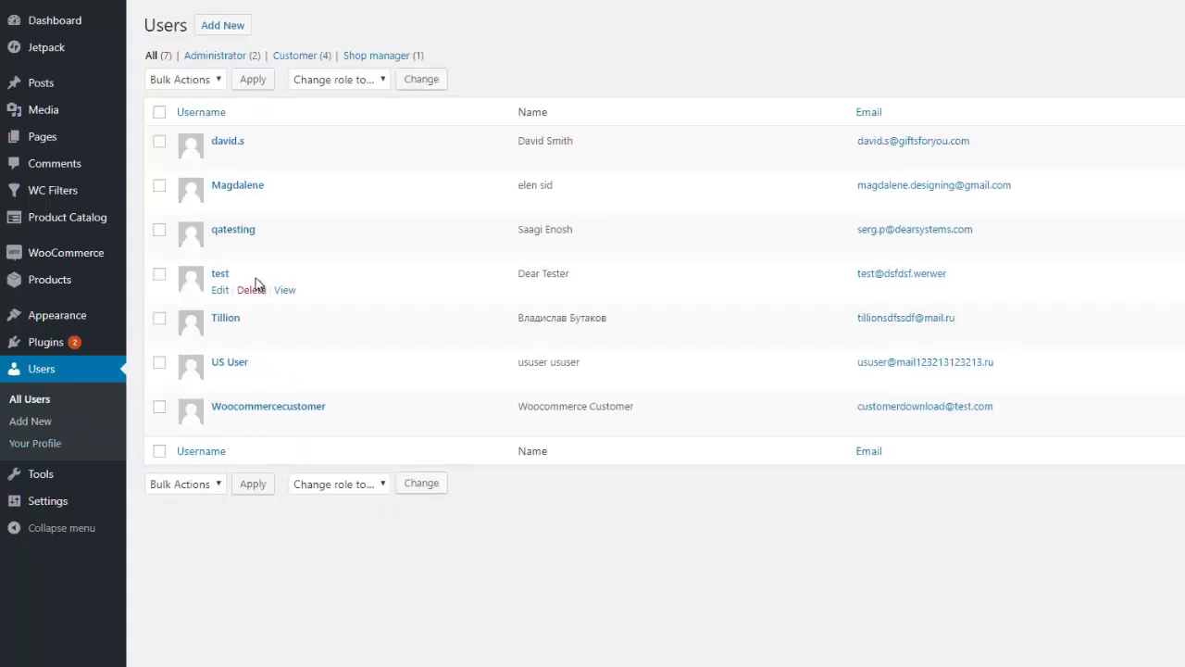
# - Edit an existing user and check their Read/Write WooCommerce API keys
pyautogui.click(223, 248)
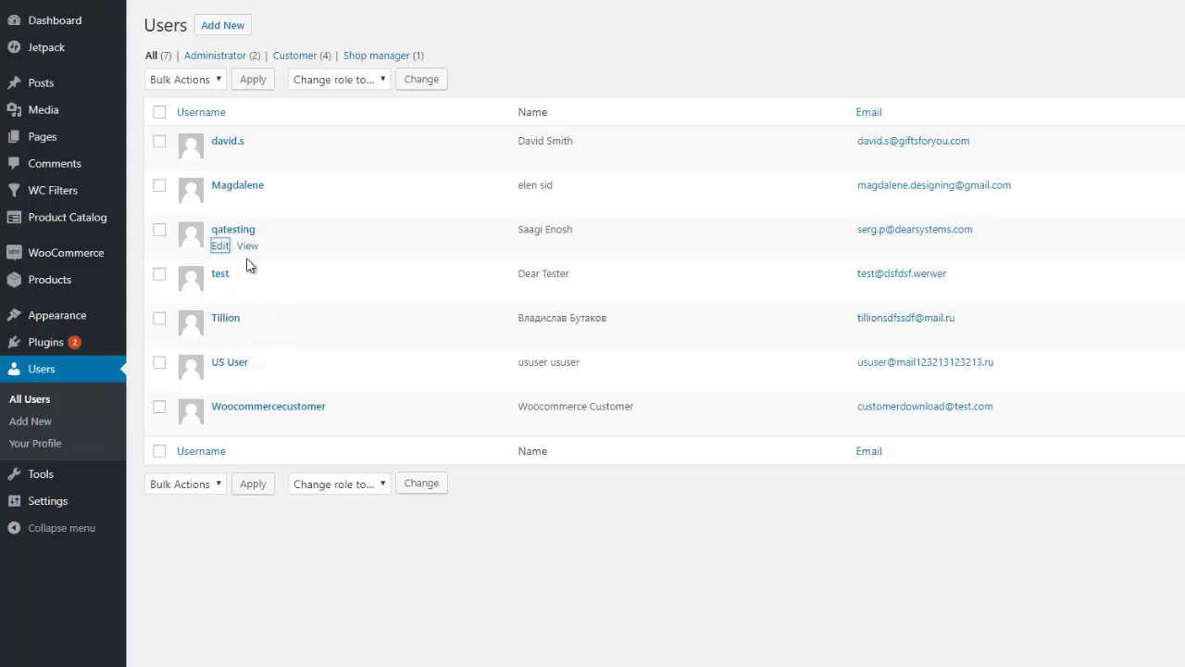
pyautogui.scroll(-4, 774, 121)
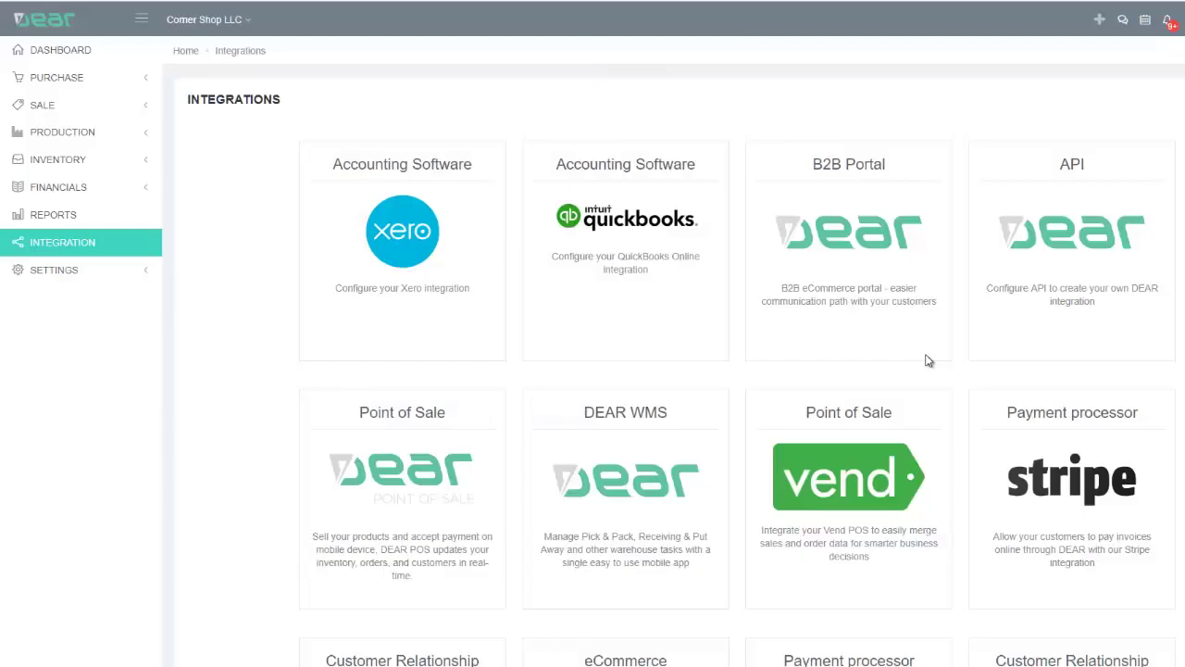
pyautogui.scroll(-1, 929, 360)
pyautogui.scroll(-10, 929, 360)
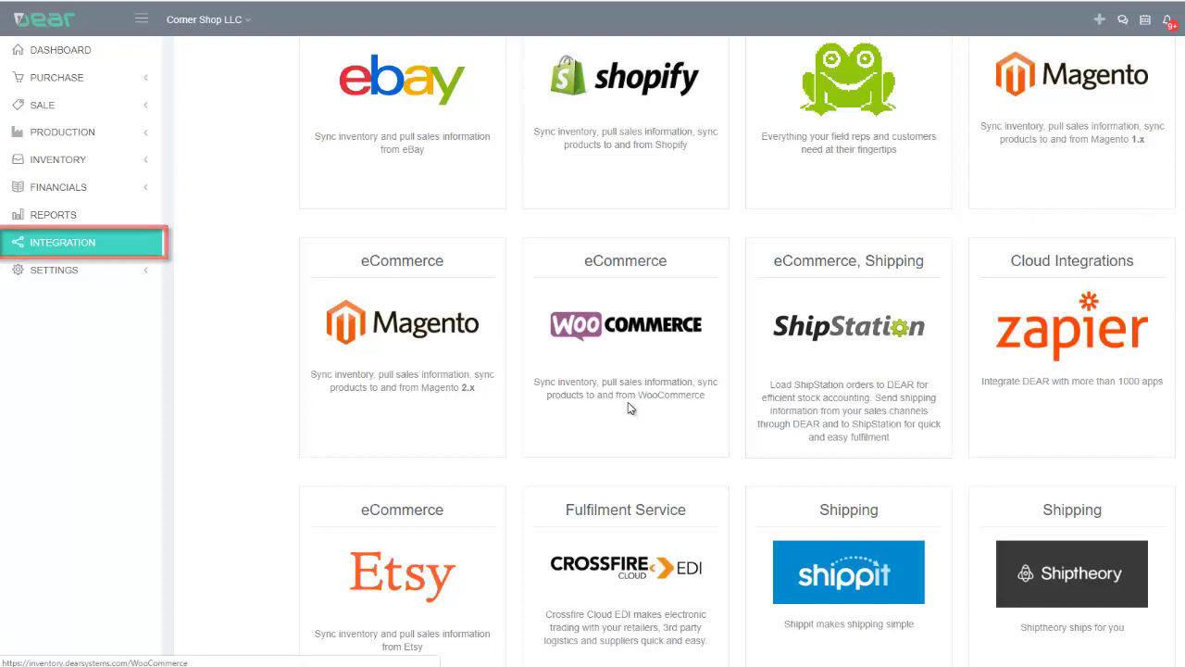
# - Link the WooCommerce store NEW Corner Shop LLC using its consumer key and secret
pyautogui.click(629, 408)
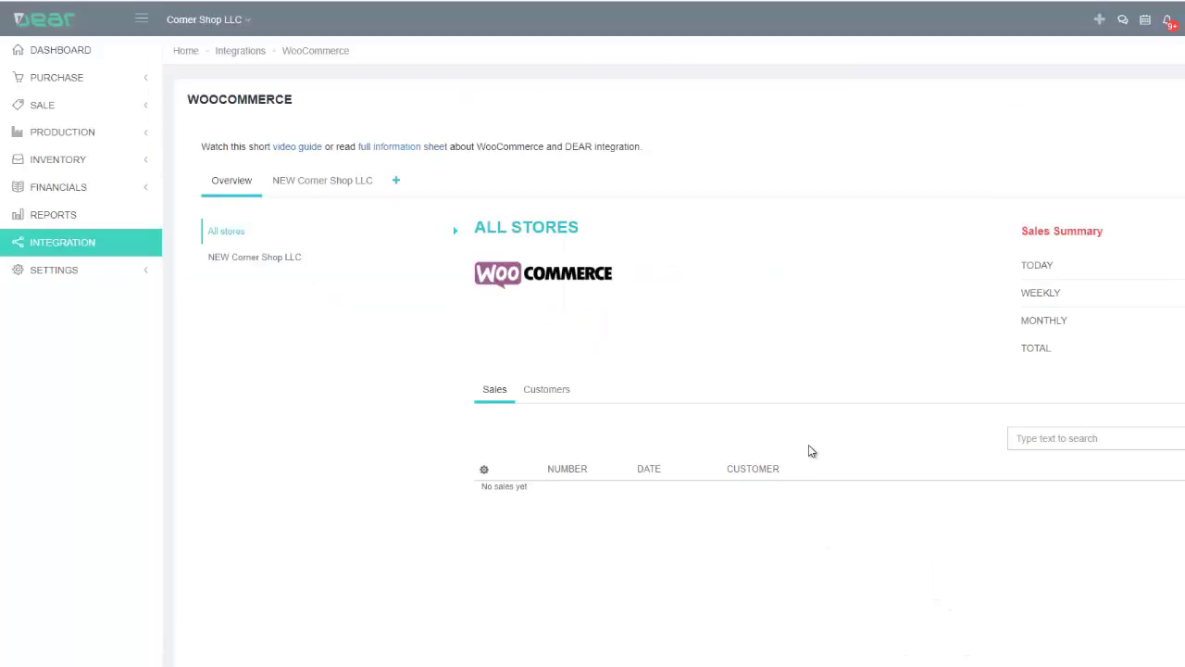
pyautogui.click(396, 183)
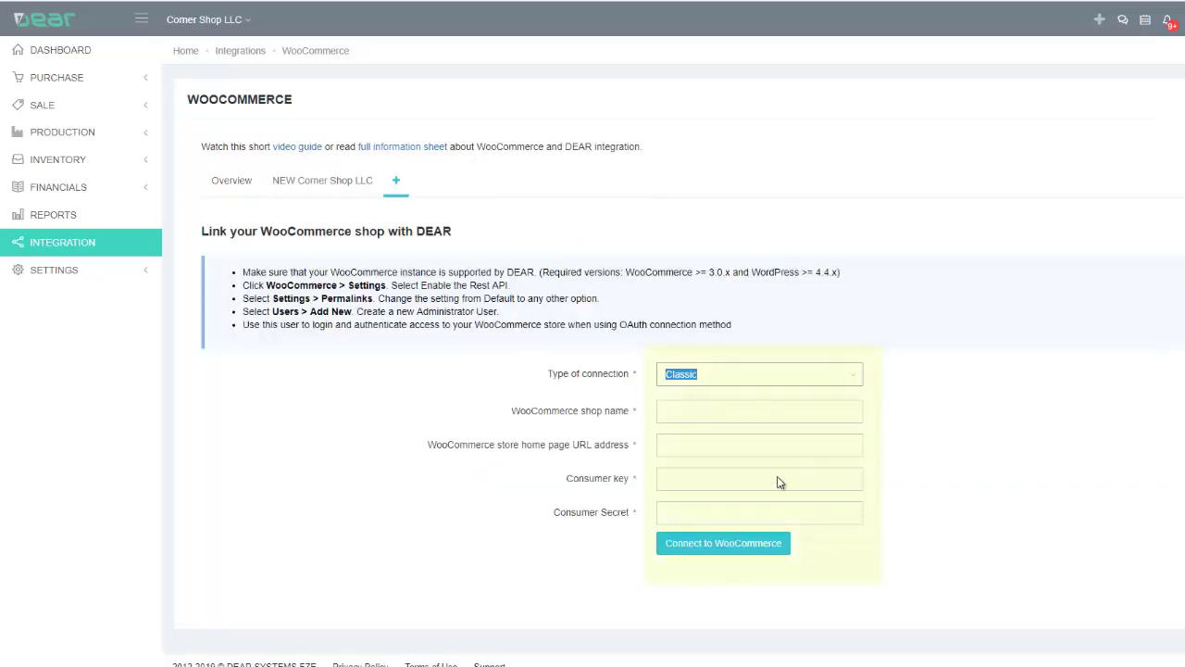
pyautogui.click(778, 482)
pyautogui.click(774, 516)
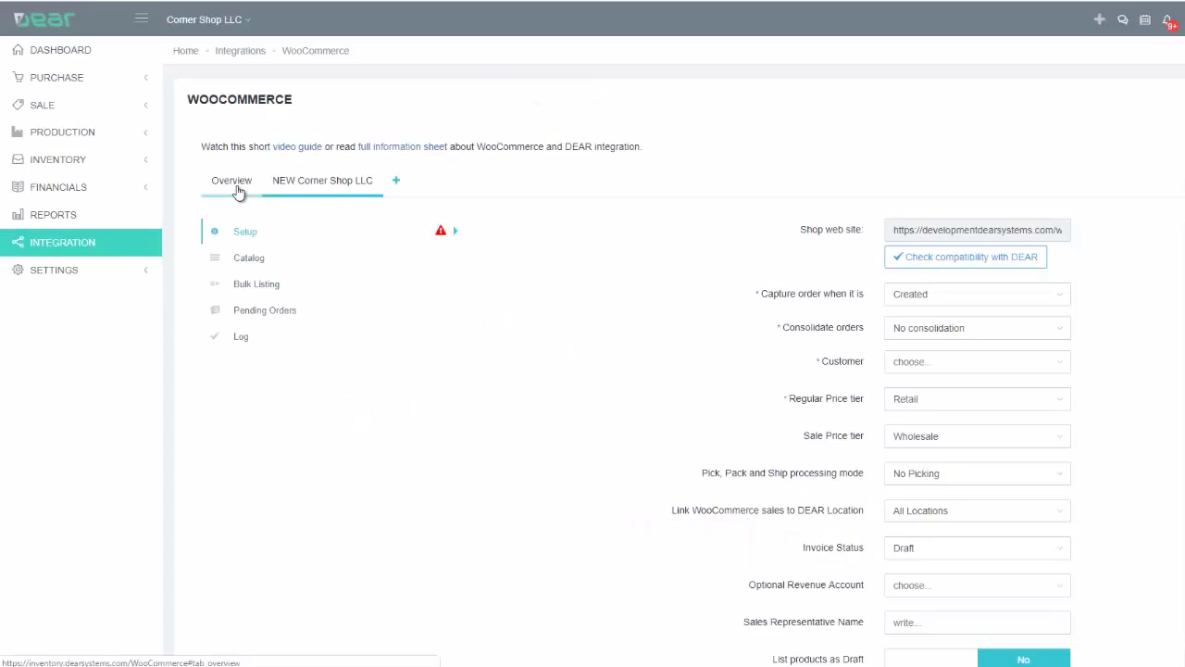
pyautogui.click(237, 189)
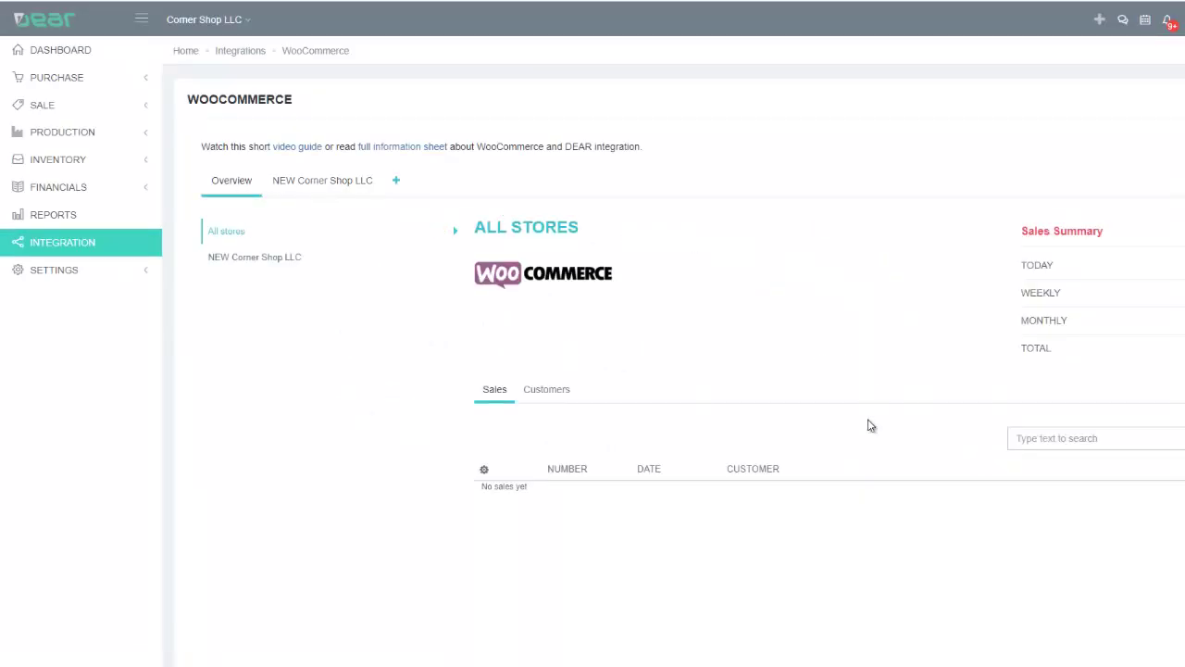
# - Open NEW Corner Shop LLC's Setup and keep orders captured when Created
pyautogui.click(271, 269)
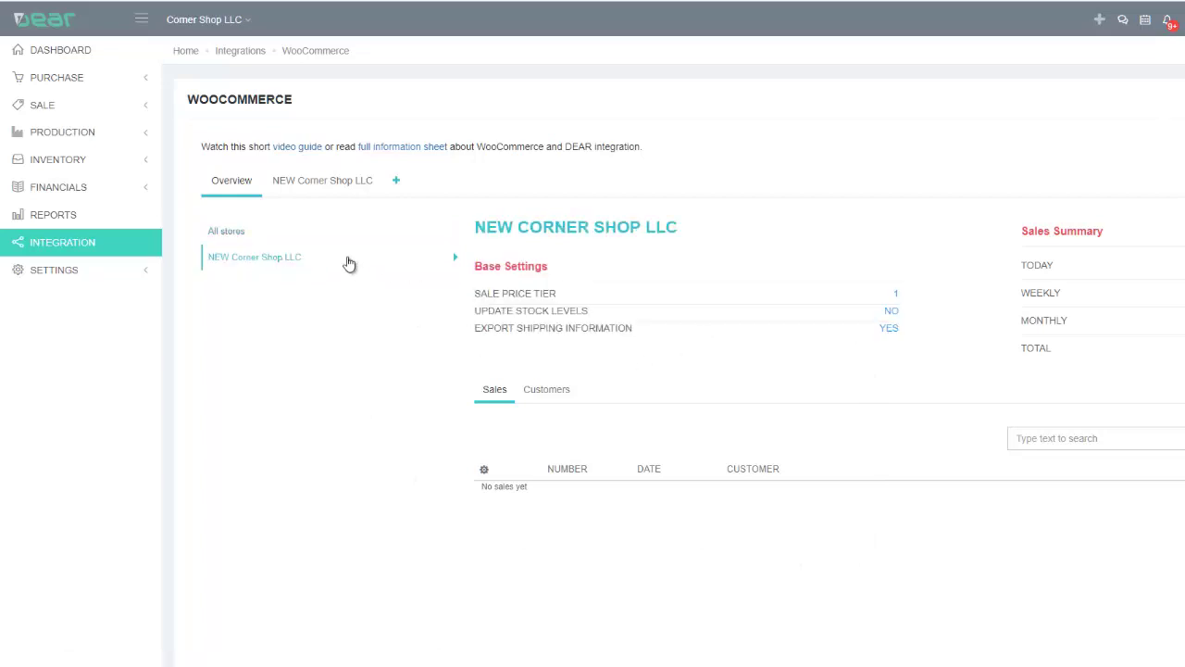
pyautogui.click(327, 188)
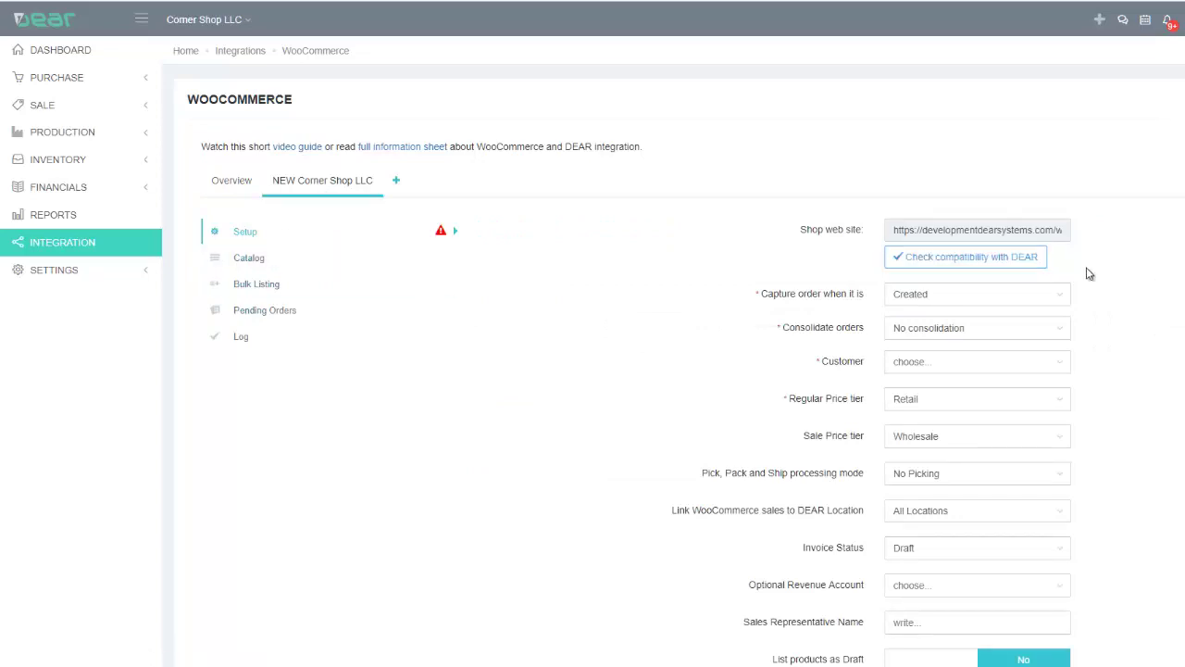
pyautogui.click(1065, 298)
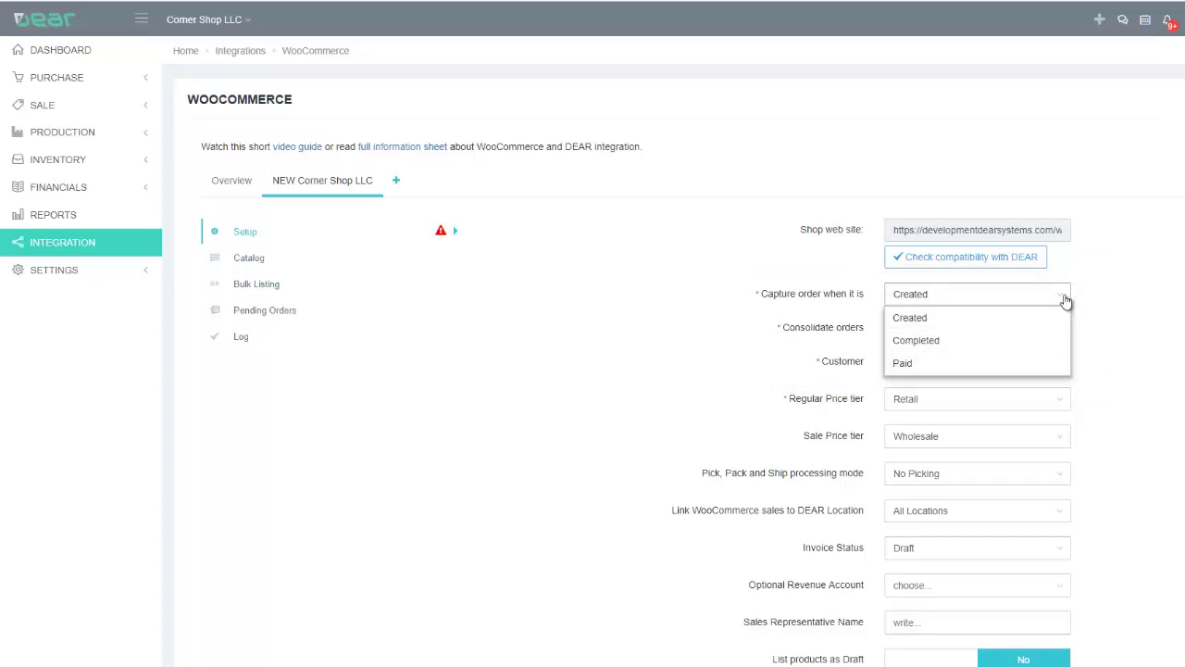
pyautogui.click(1065, 297)
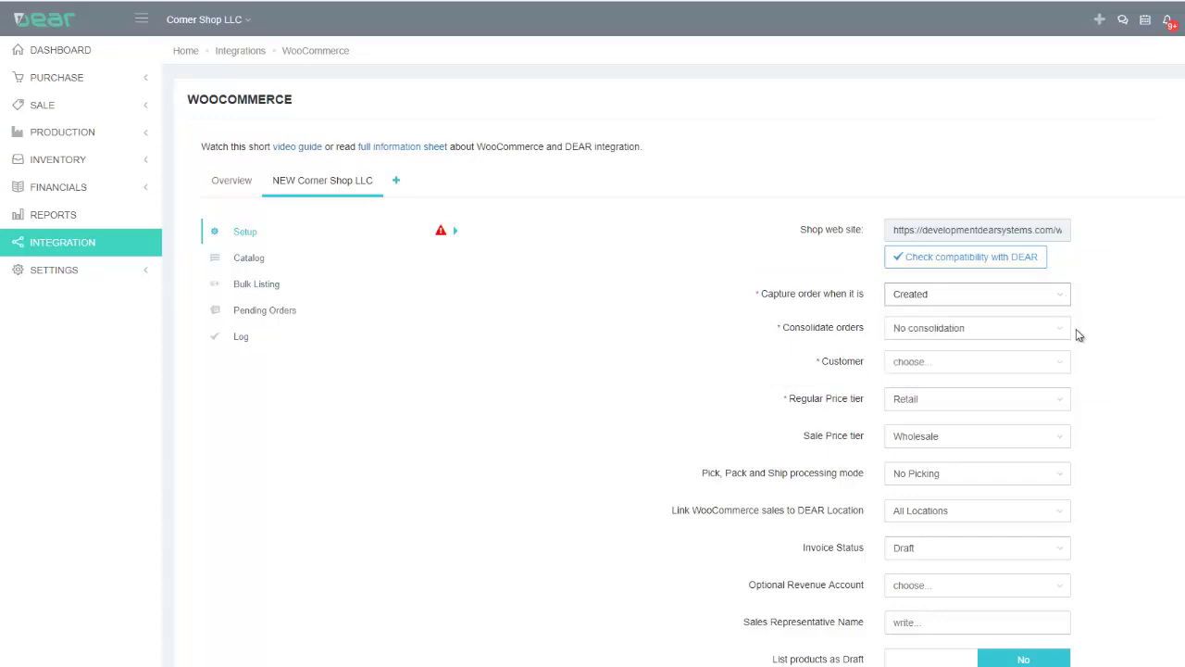
pyautogui.click(1061, 334)
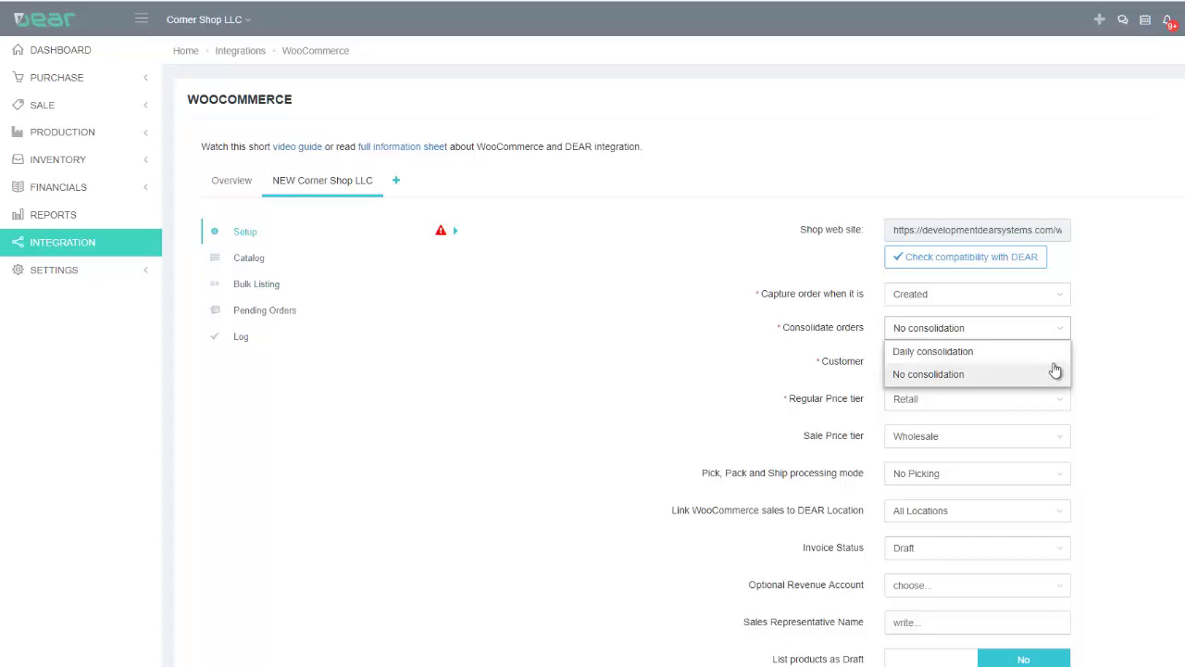
pyautogui.click(1041, 351)
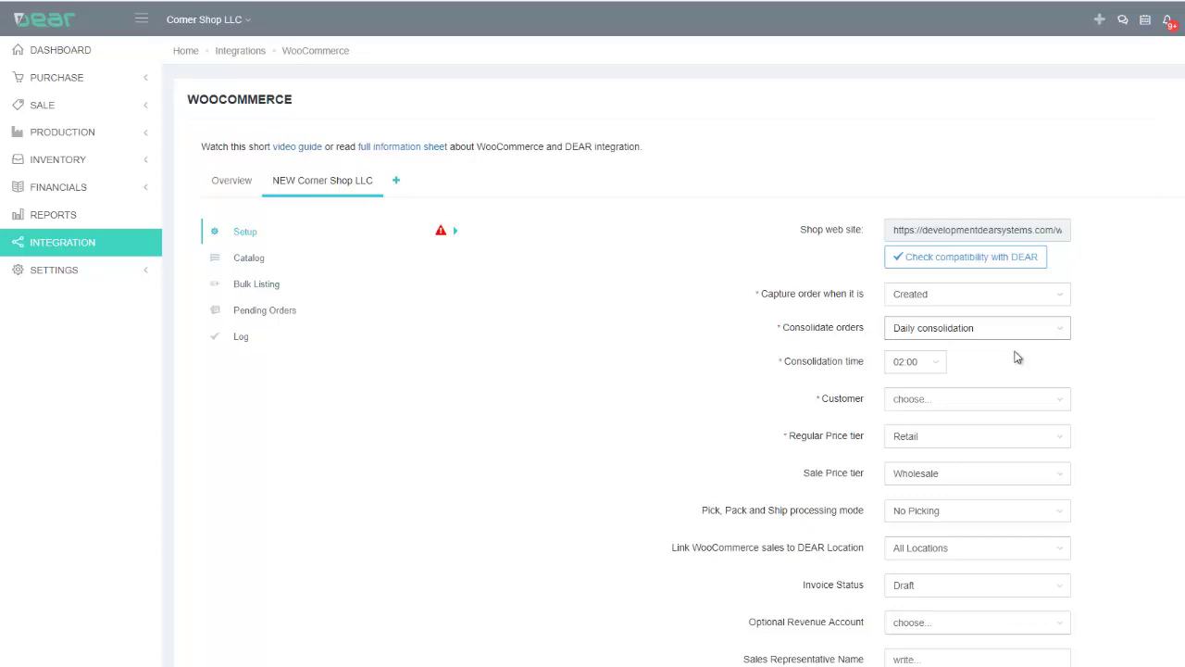
pyautogui.moveTo(943, 370)
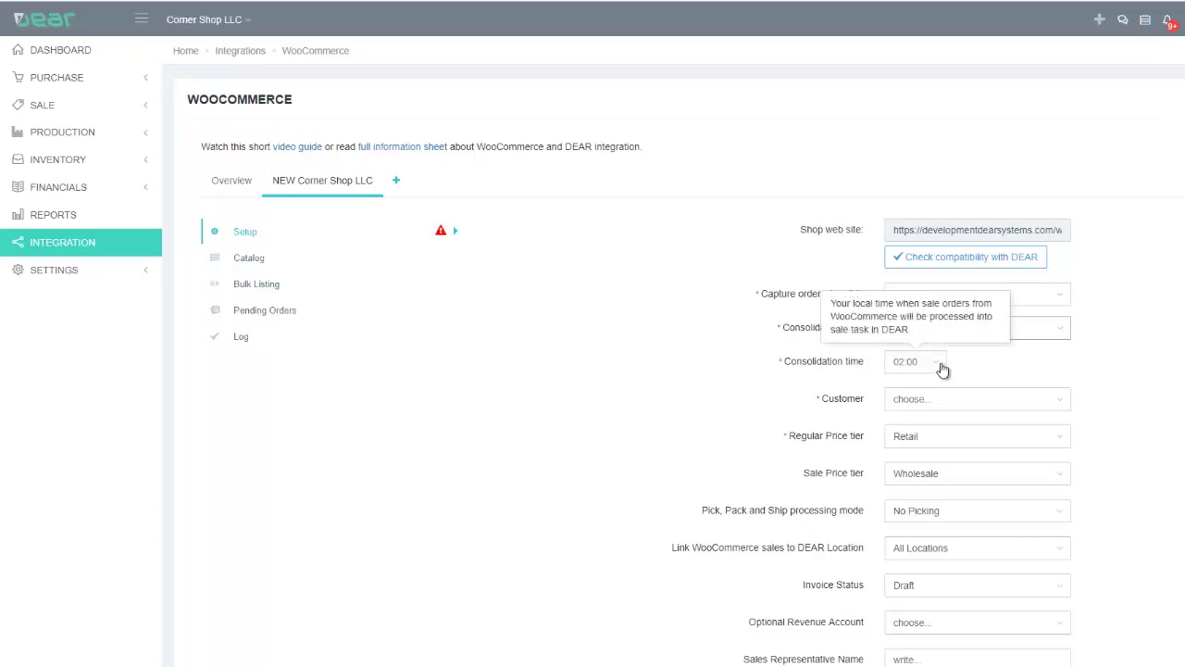
pyautogui.click(943, 369)
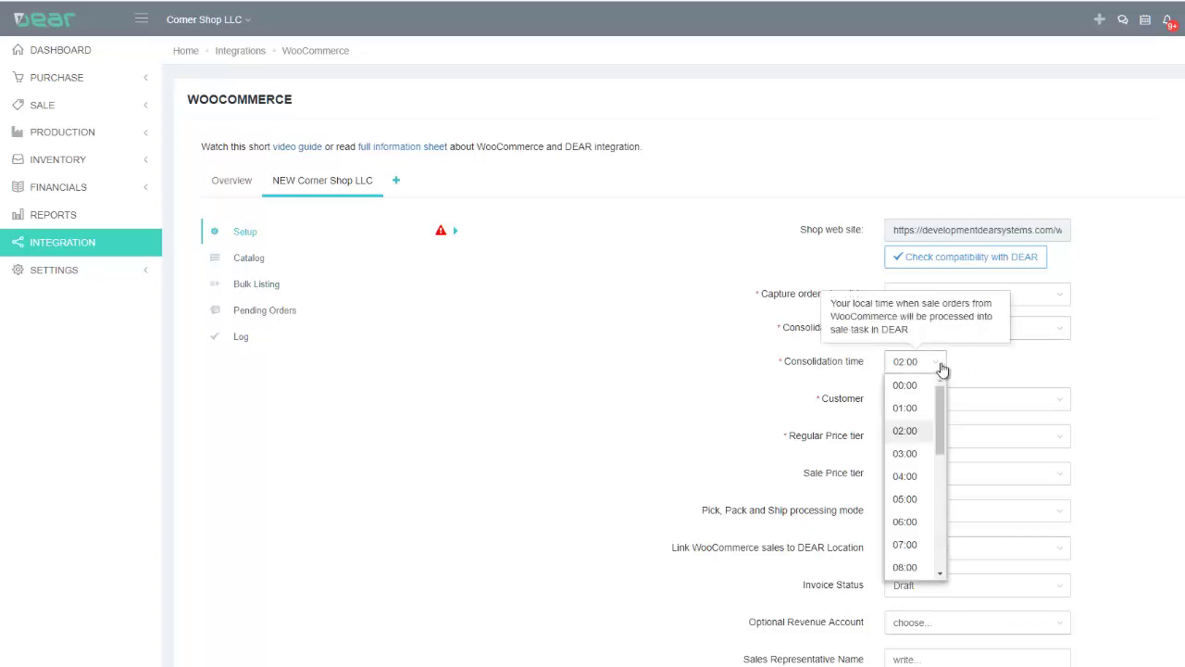
pyautogui.moveTo(940, 388); pyautogui.dragTo(960, 346)
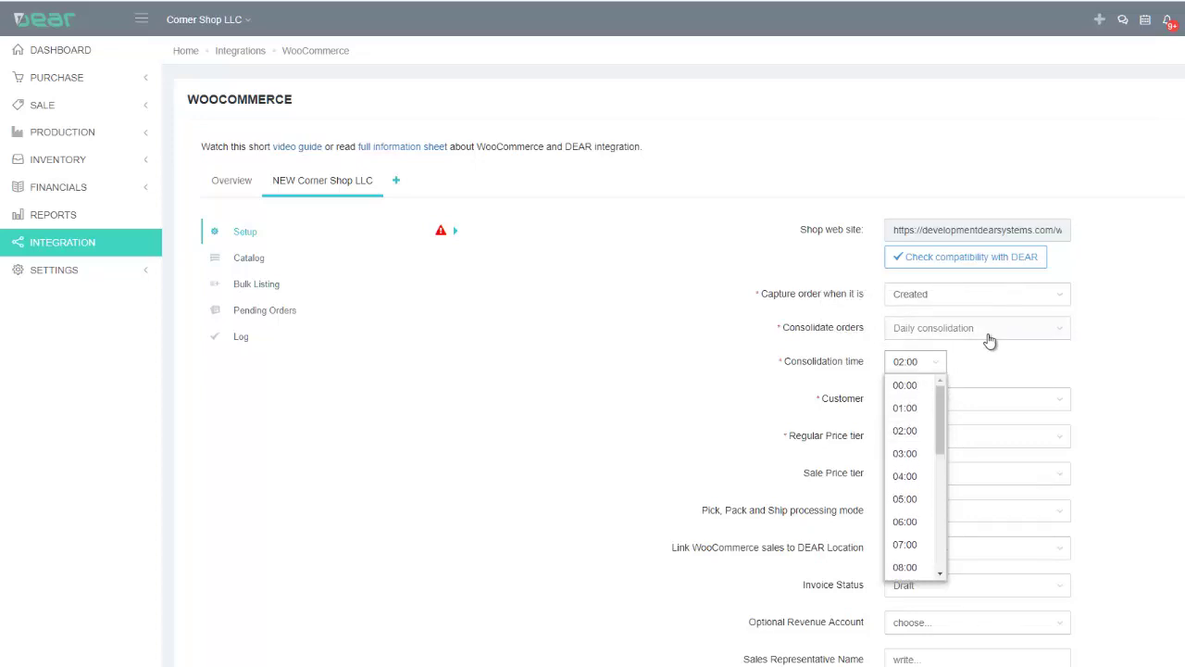
pyautogui.click(990, 342)
pyautogui.click(979, 372)
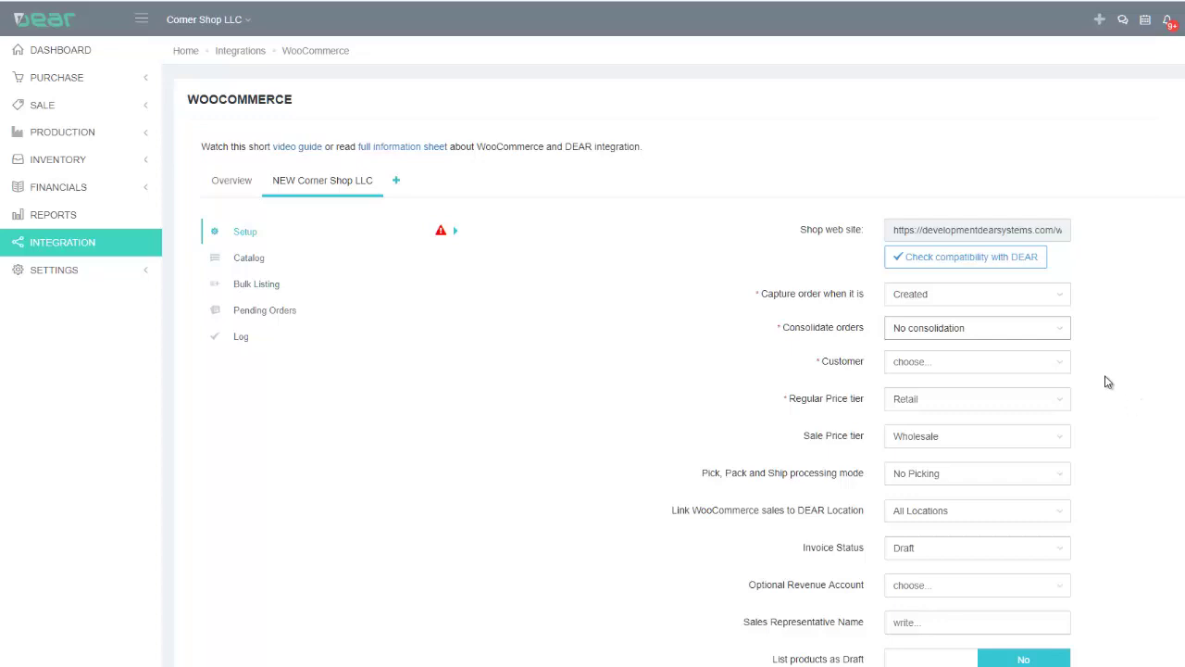
pyautogui.moveTo(1062, 372)
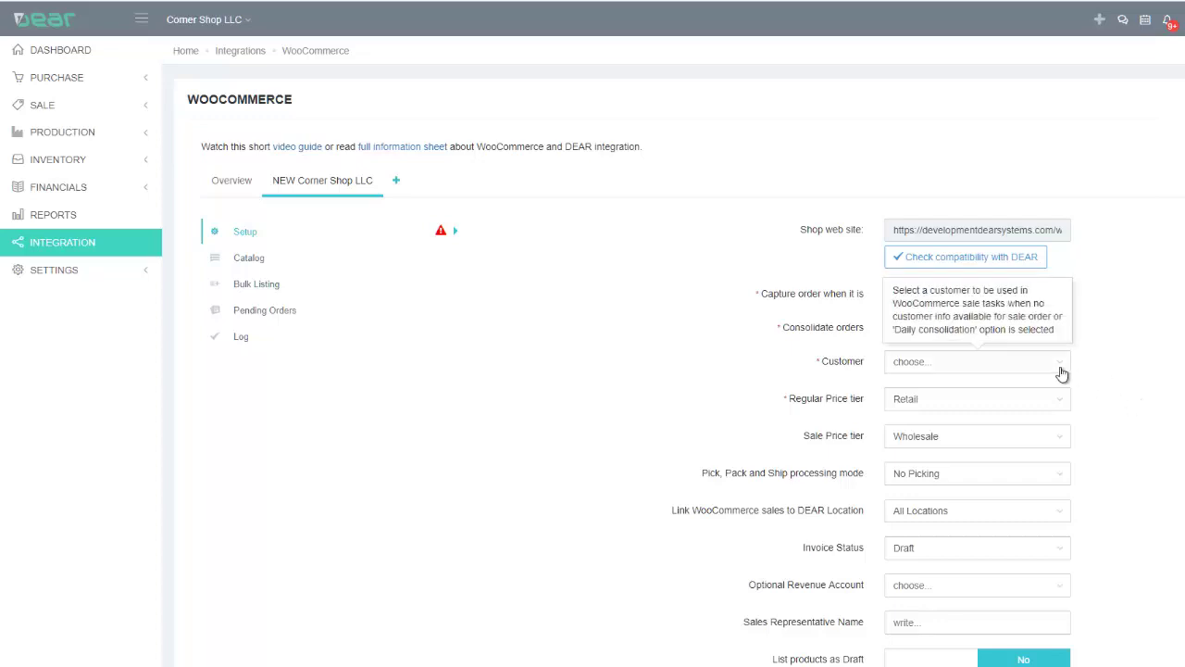
# - Set the WooCommerce orders customer to Test
pyautogui.click(1063, 373)
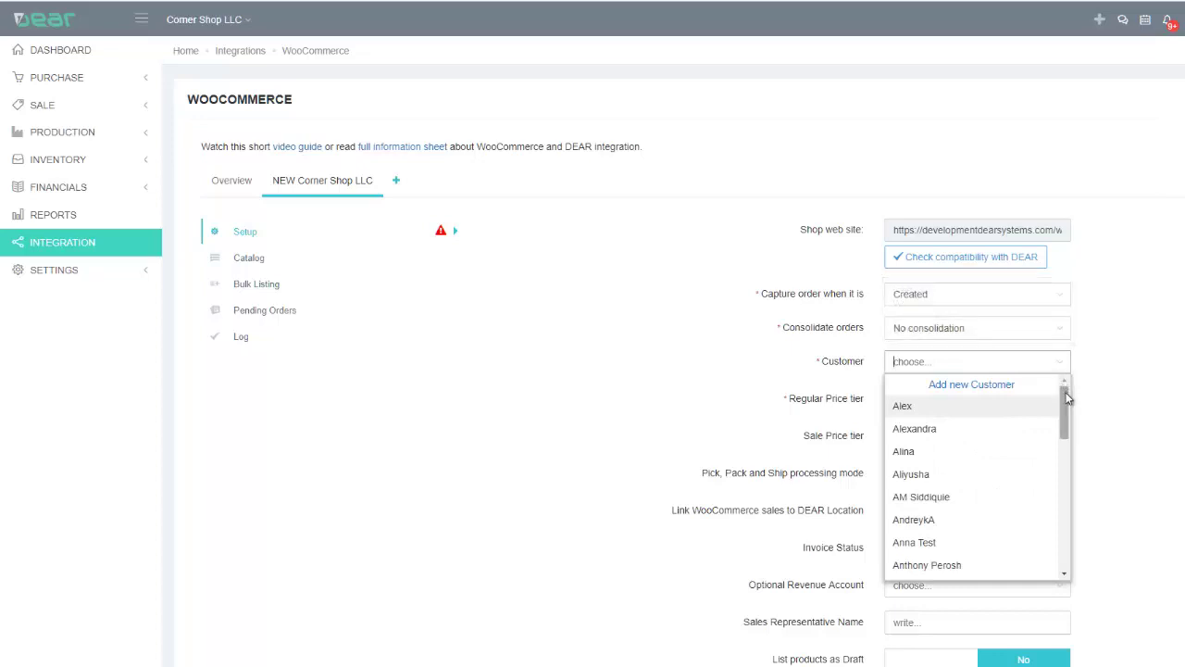
pyautogui.moveTo(1066, 400); pyautogui.dragTo(1061, 441)
pyautogui.moveTo(1060, 452); pyautogui.dragTo(1039, 547)
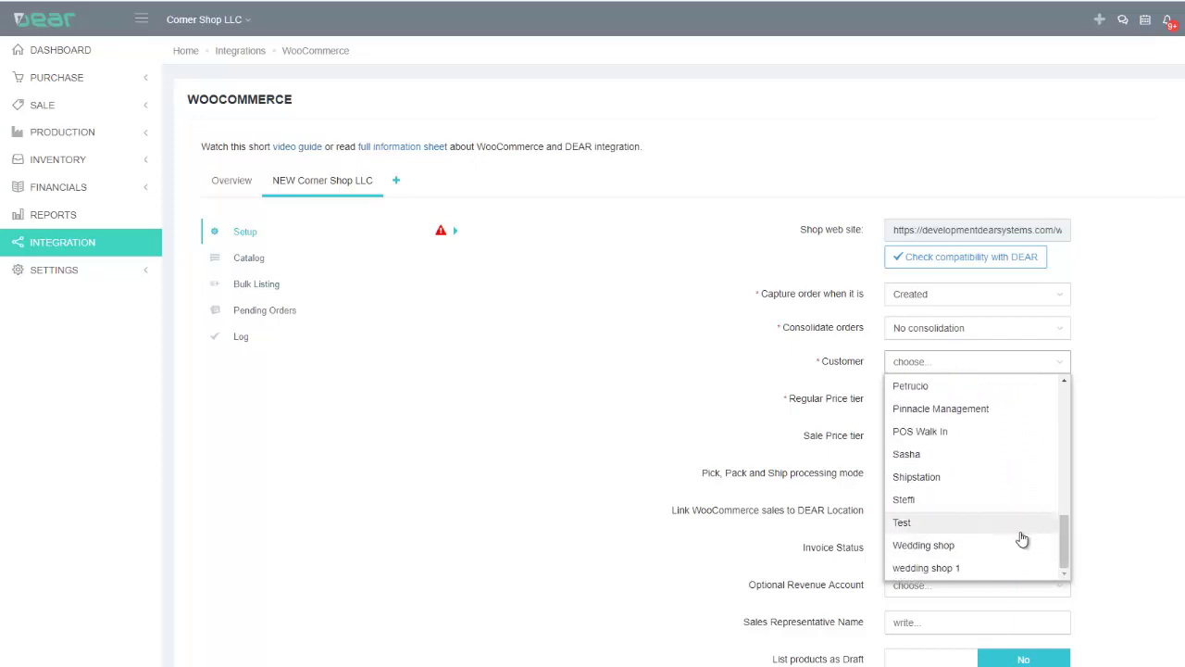
pyautogui.click(1010, 530)
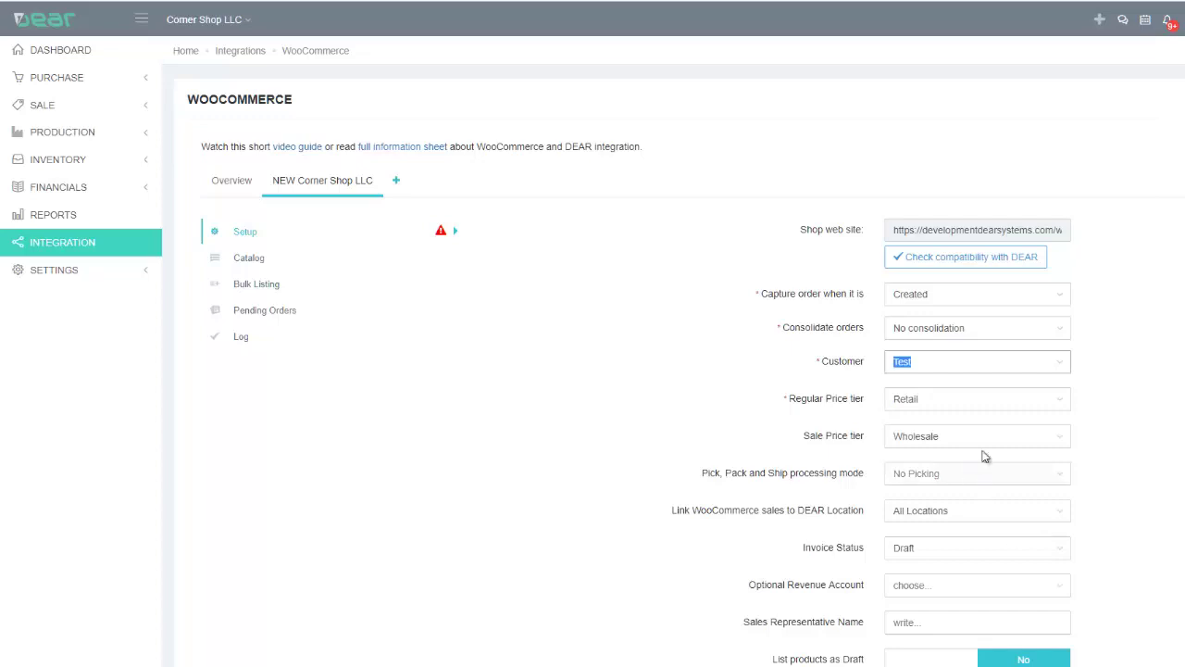
pyautogui.click(1091, 370)
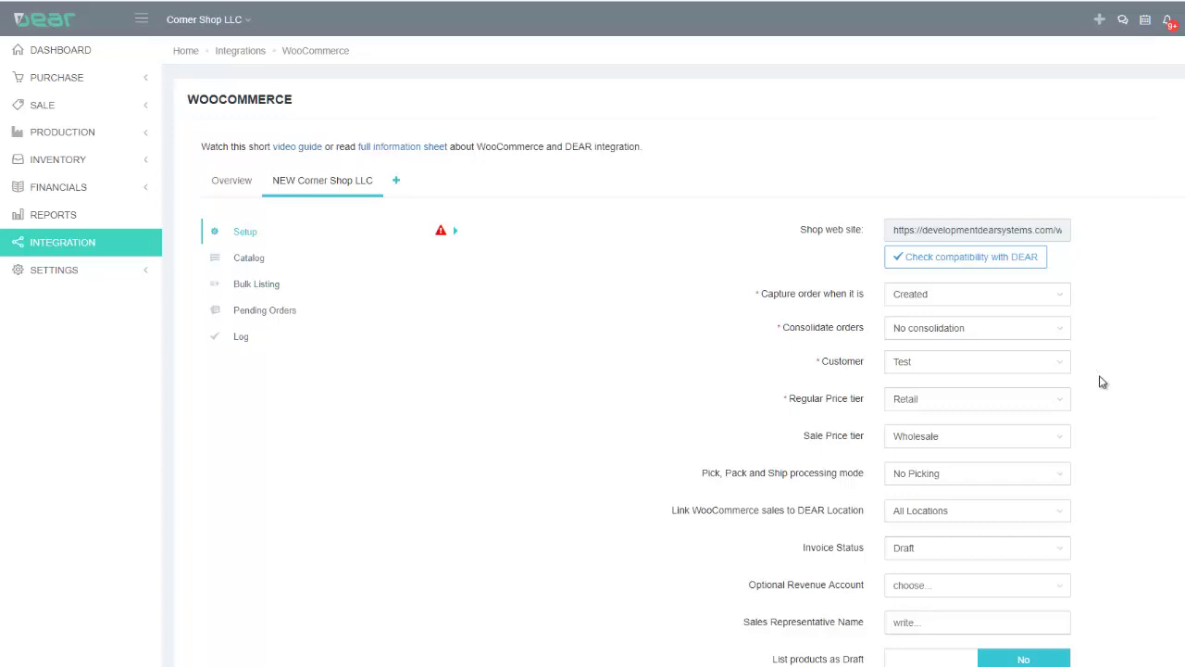
# - Keep Retail as the regular and Wholesale as the sale price tier
pyautogui.moveTo(941, 408)
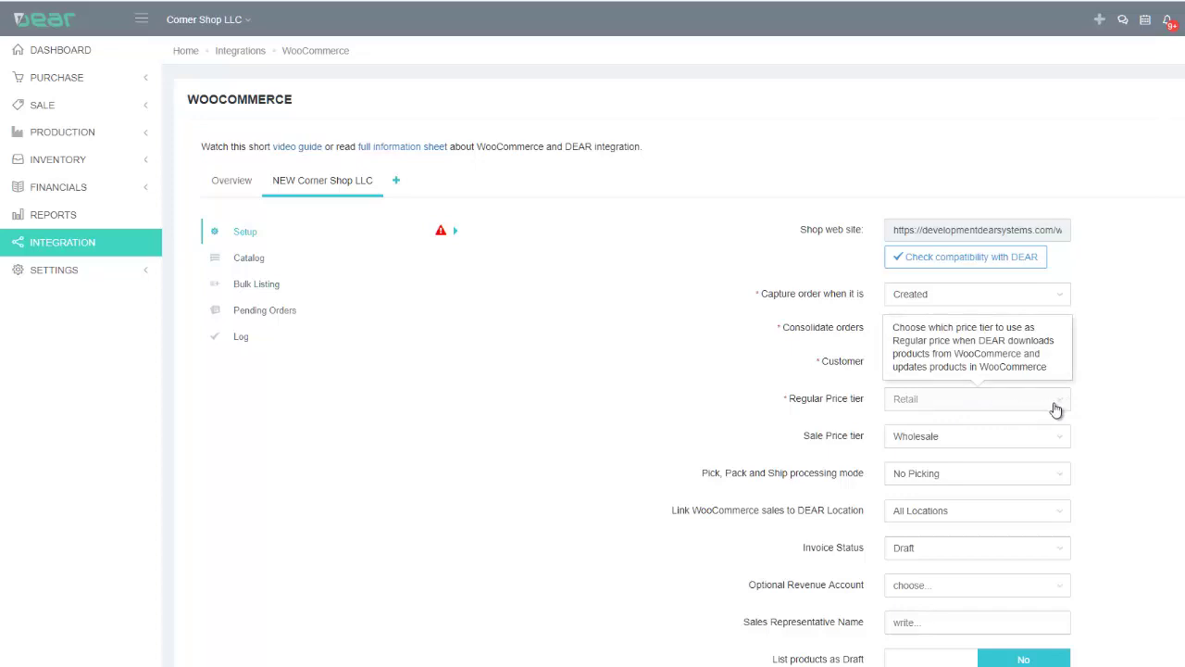
pyautogui.moveTo(997, 444)
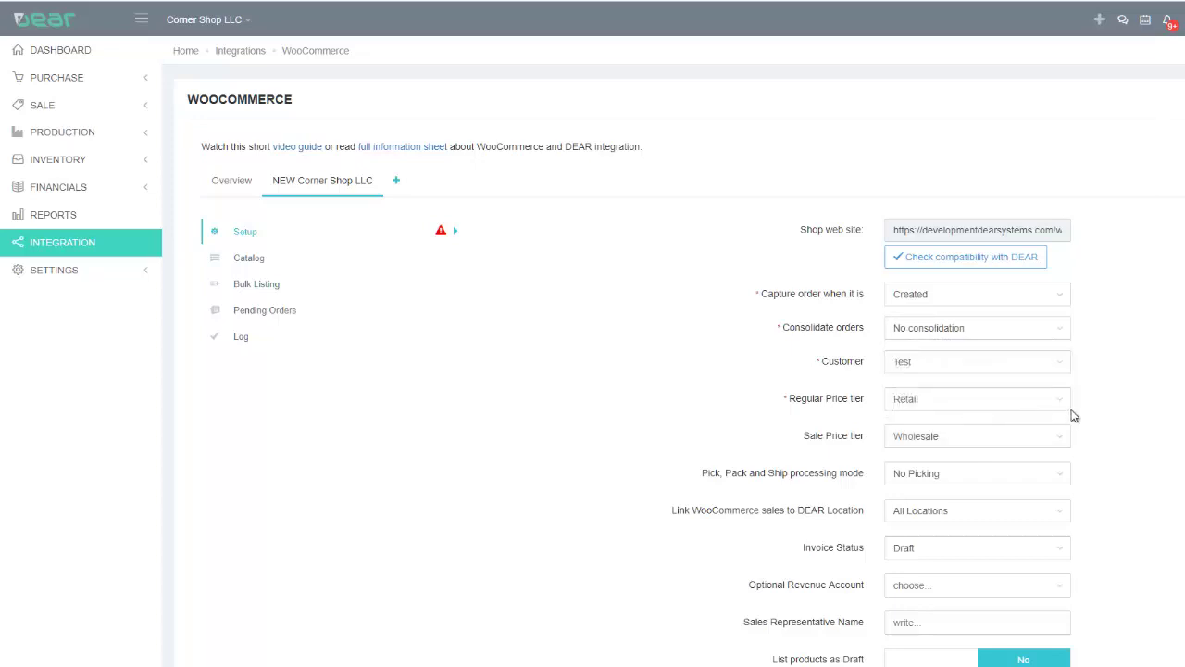
pyautogui.click(1067, 405)
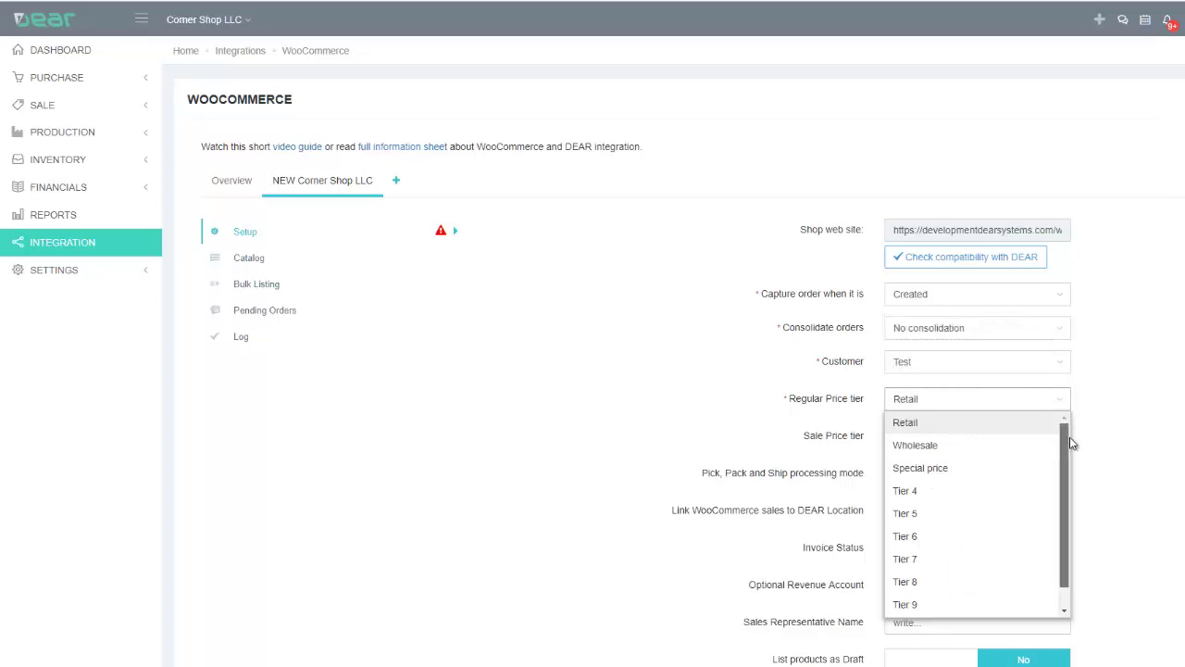
pyautogui.scroll(-1, 1071, 453)
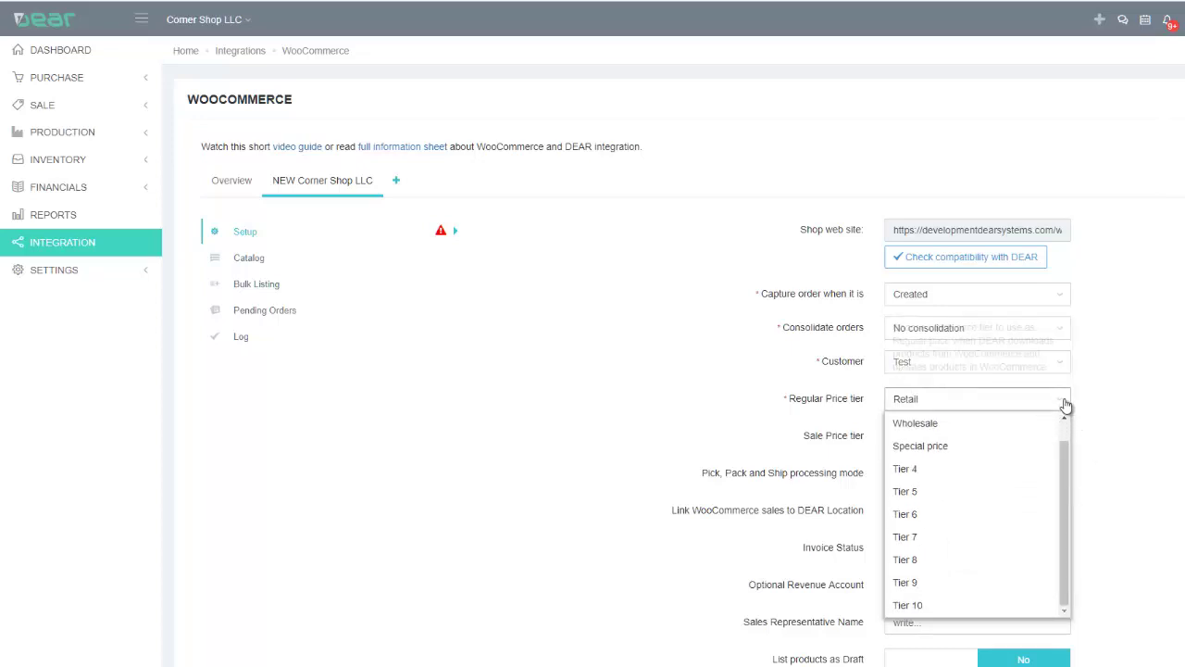
pyautogui.click(1066, 405)
pyautogui.click(1067, 439)
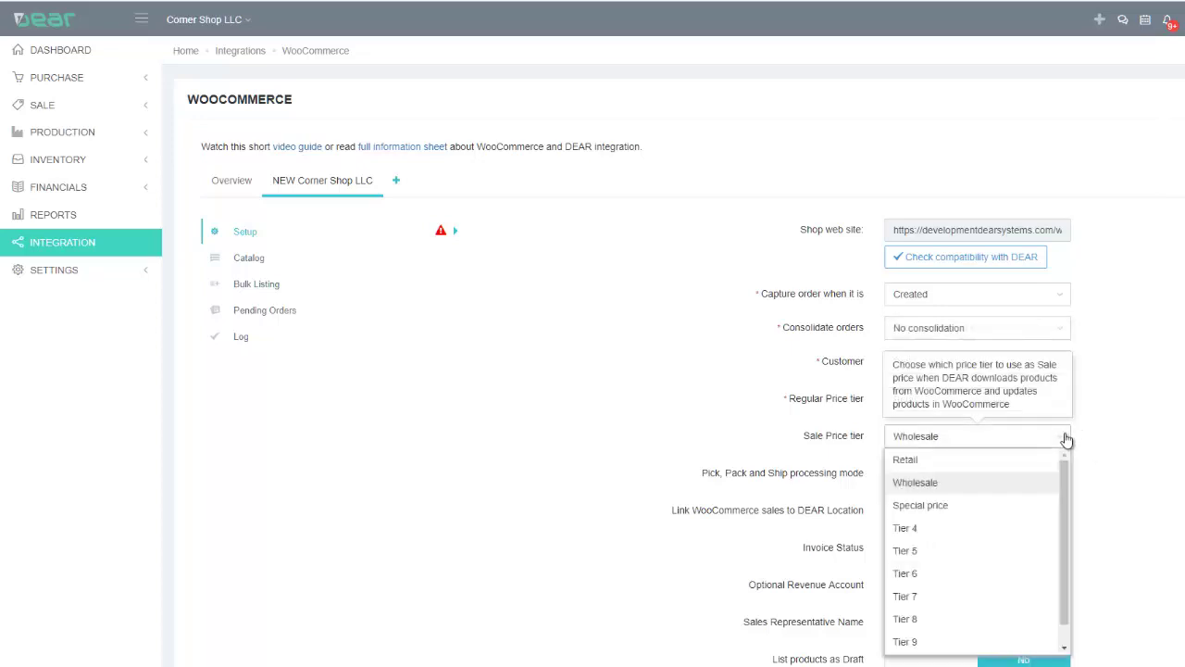
pyautogui.scroll(-1, 1067, 439)
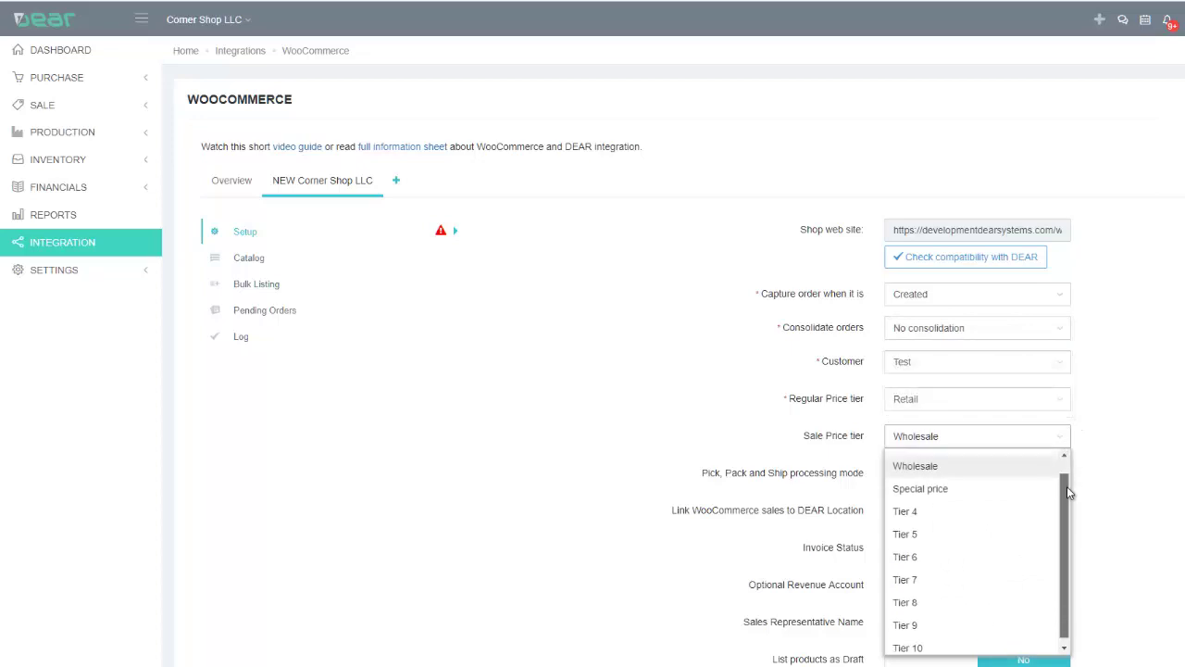
pyautogui.click(1063, 439)
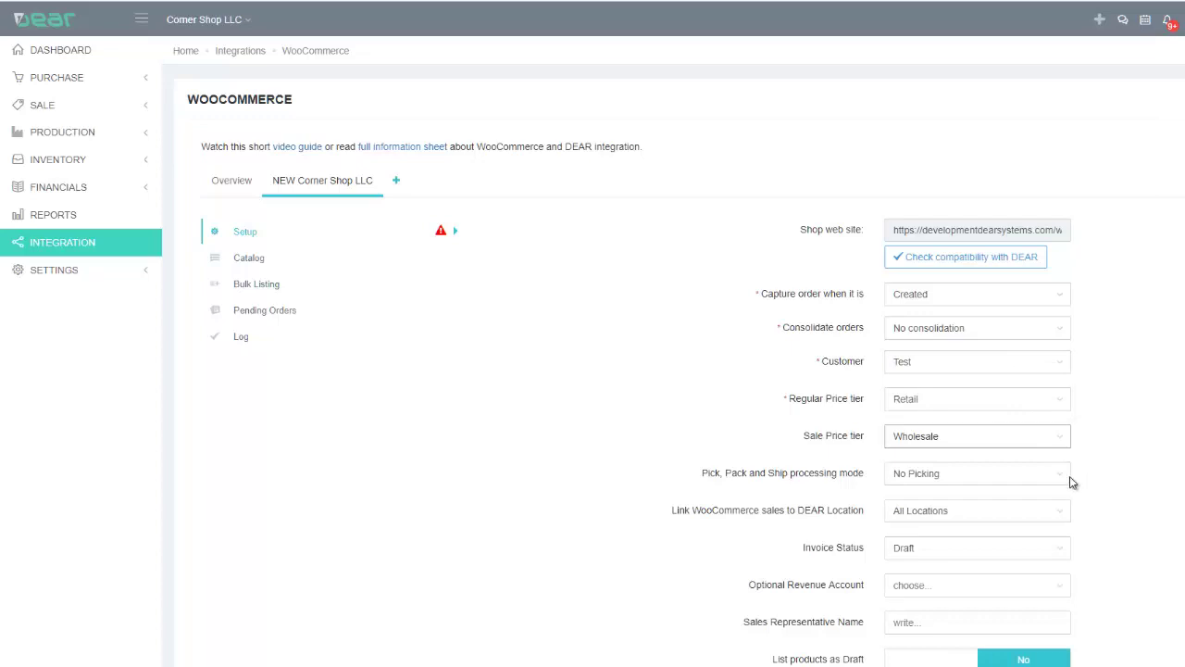
pyautogui.moveTo(1031, 487)
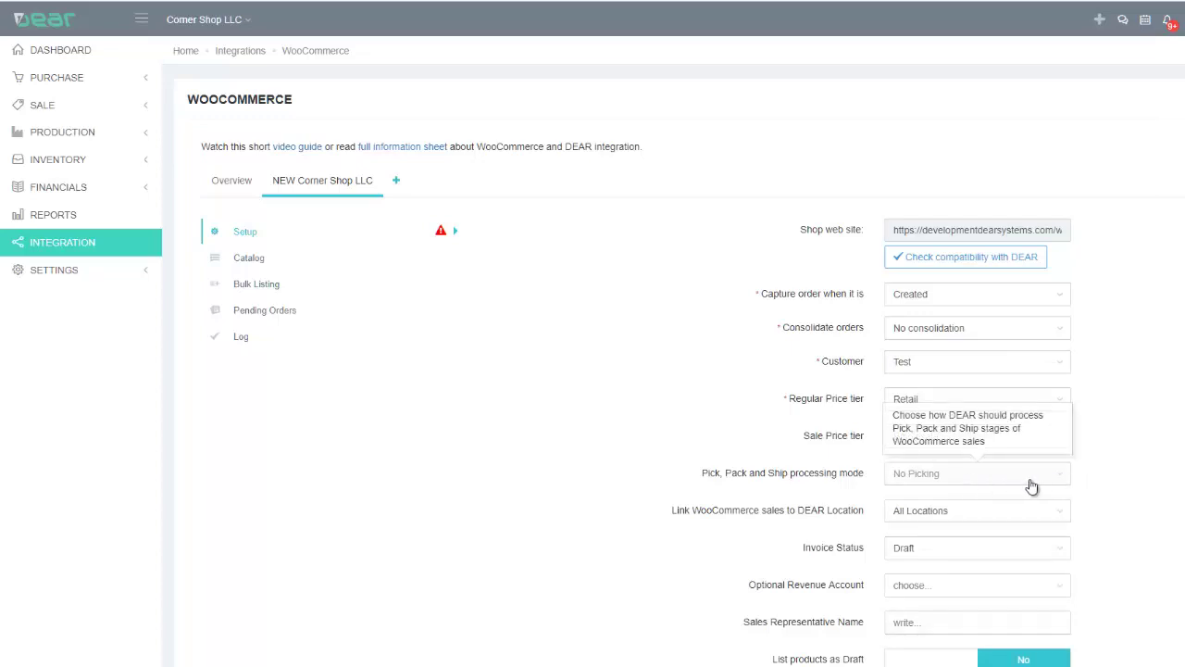
pyautogui.click(1031, 486)
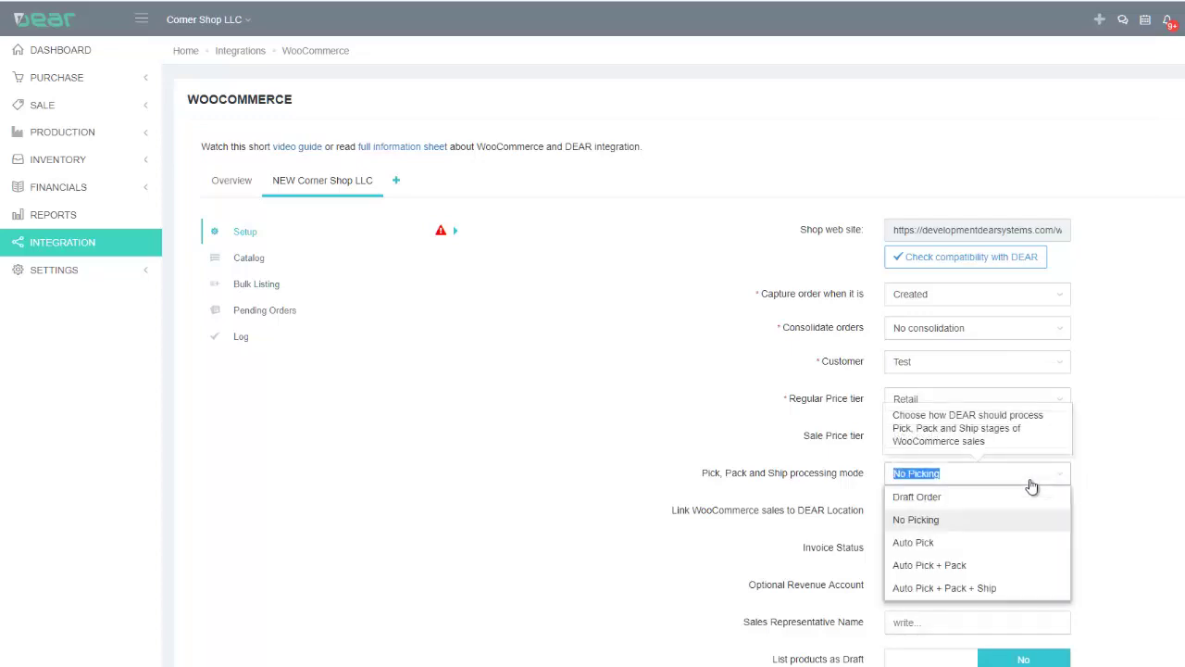
# - Process WooCommerce sales with Auto Pick + Pack + Ship from All Locations
pyautogui.click(1045, 591)
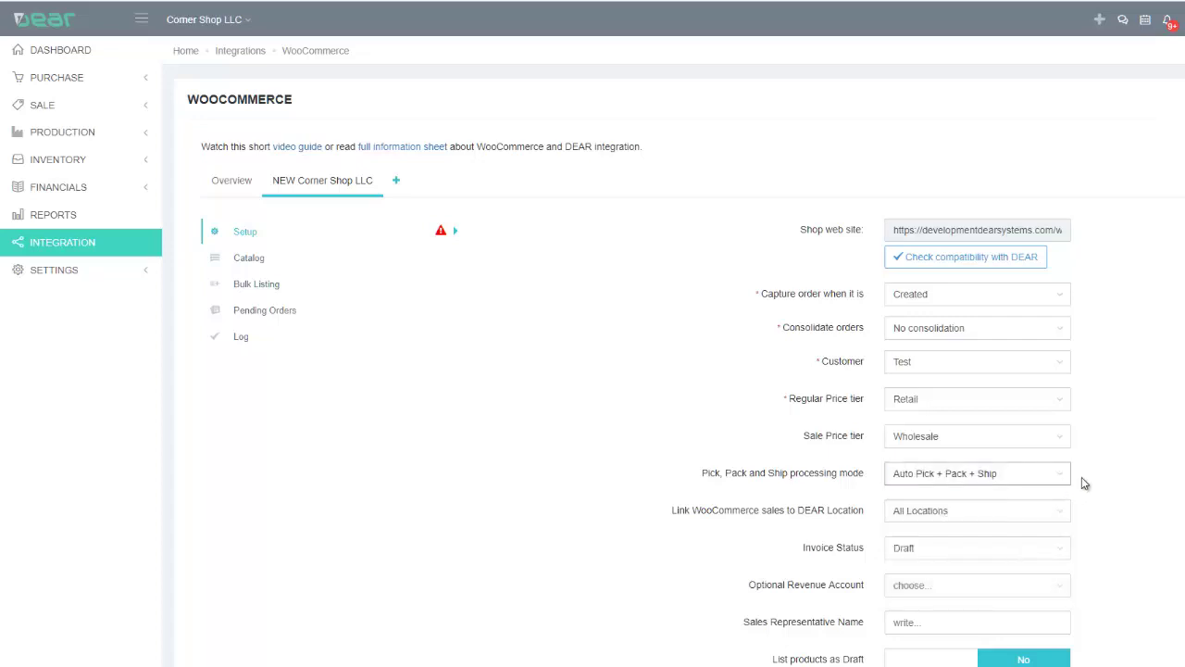
pyautogui.scroll(-1, 1127, 470)
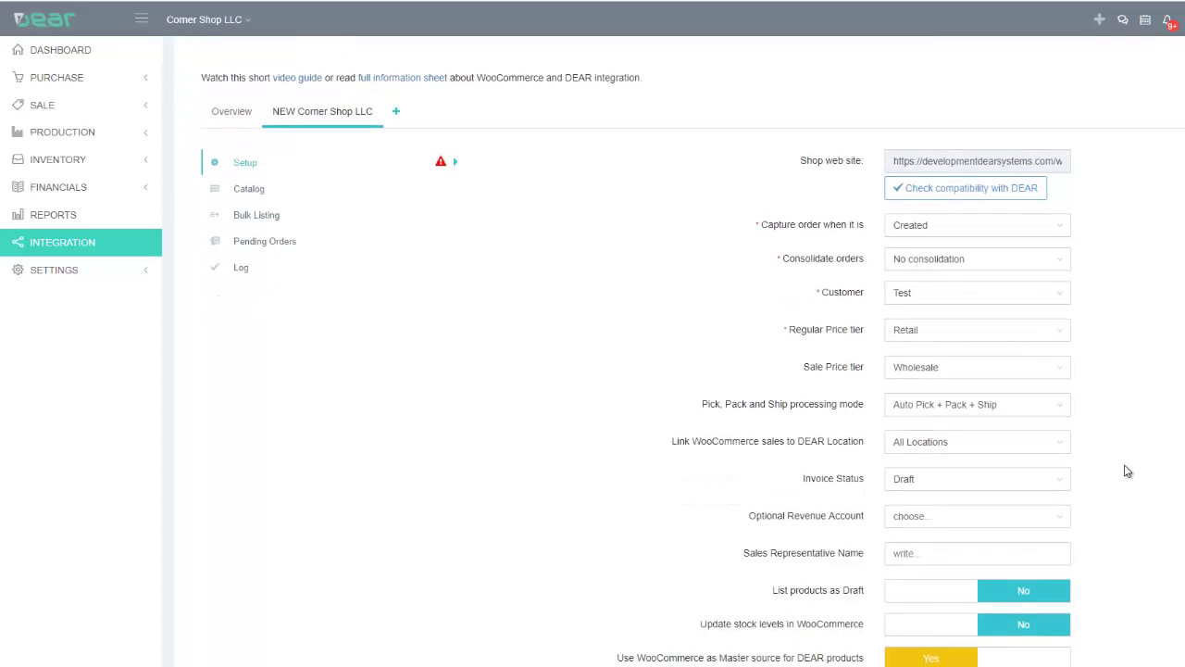
pyautogui.scroll(-1, 1128, 472)
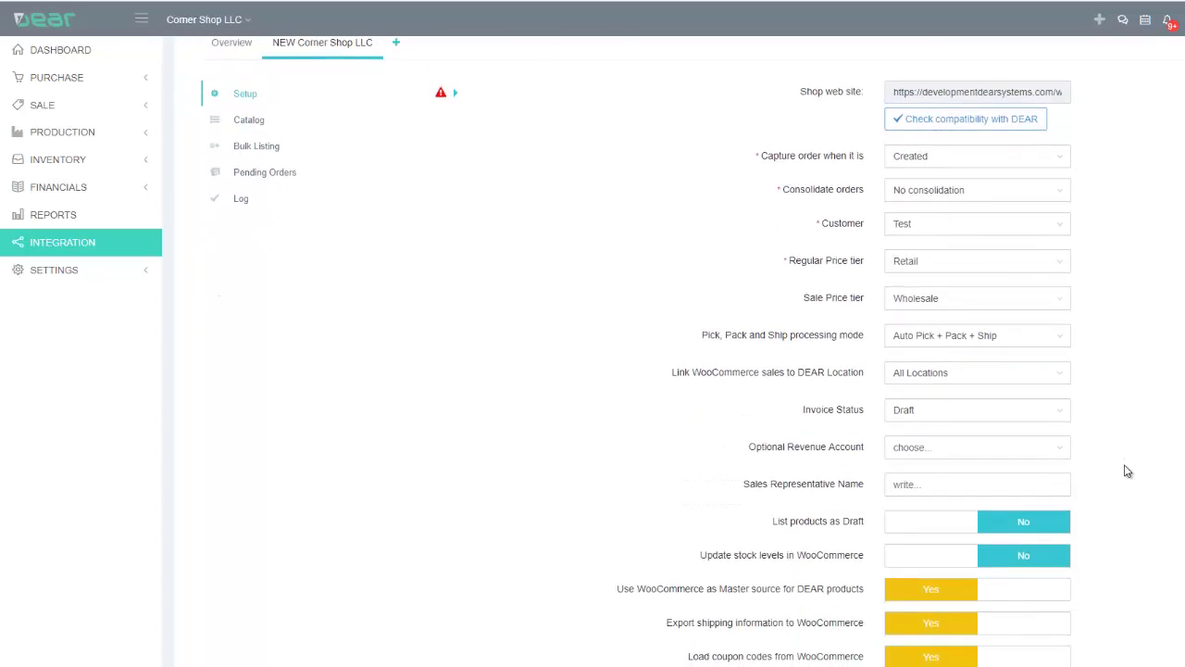
pyautogui.click(1051, 381)
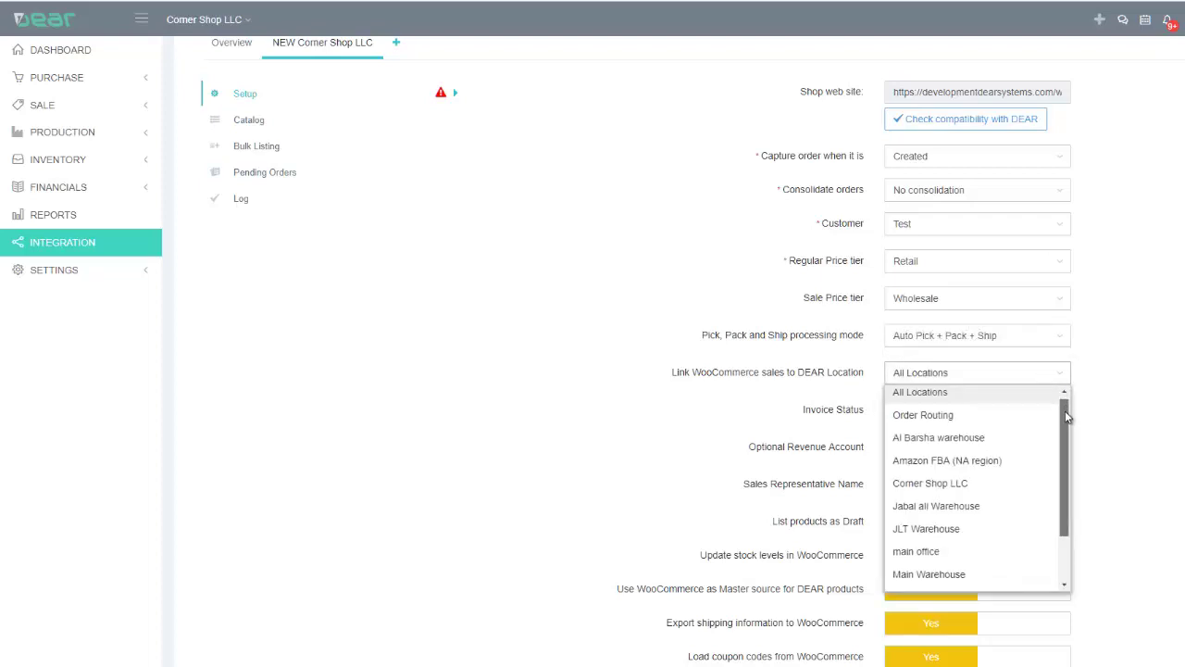
pyautogui.moveTo(1066, 410)
pyautogui.mouseDown()
pyautogui.moveTo(1061, 496)
pyautogui.moveTo(1070, 393)
pyautogui.mouseUp()
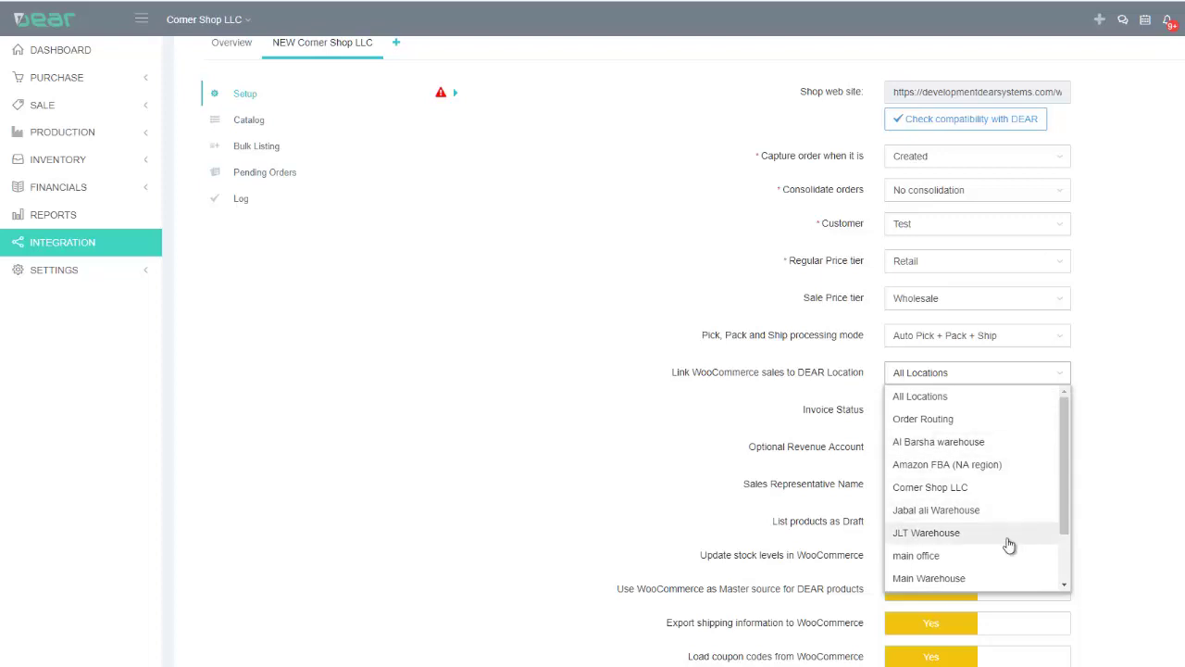
pyautogui.click(986, 397)
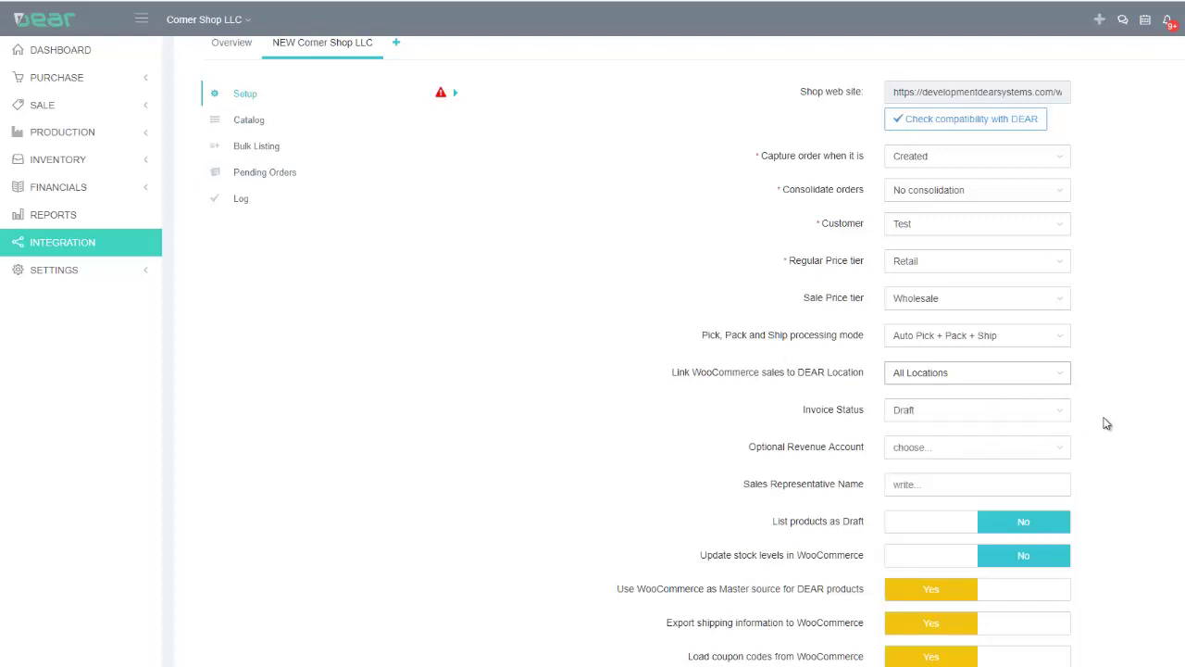
# - Keep the invoice status as Draft rather than Authorised
pyautogui.moveTo(1035, 416)
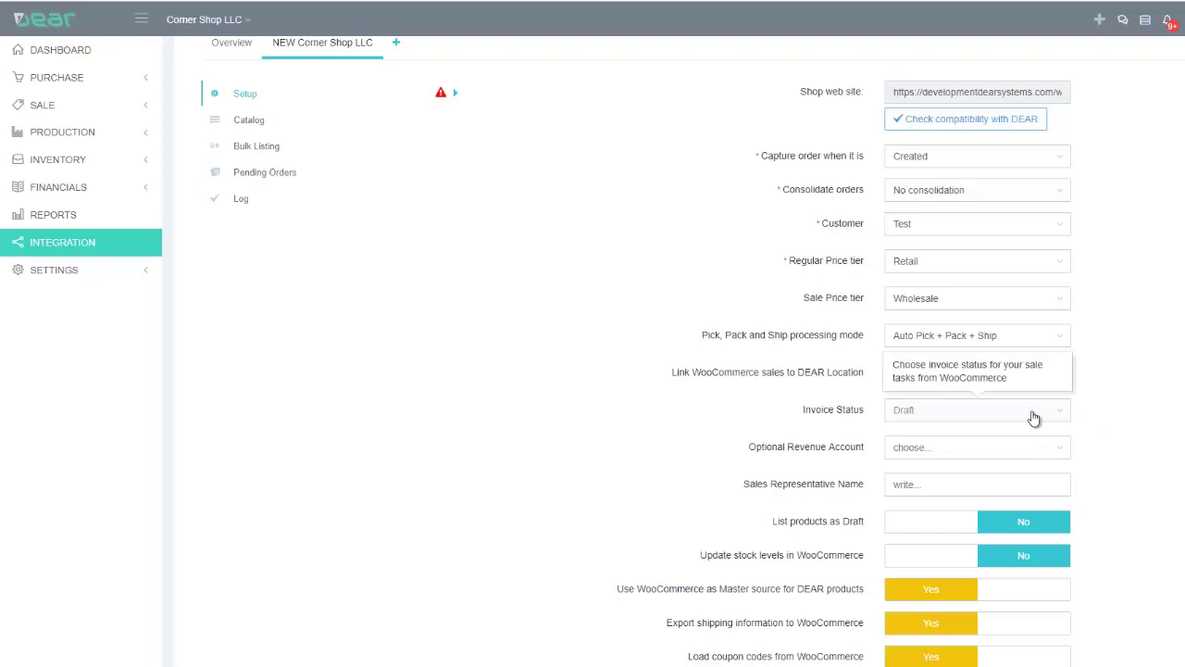
pyautogui.click(1035, 416)
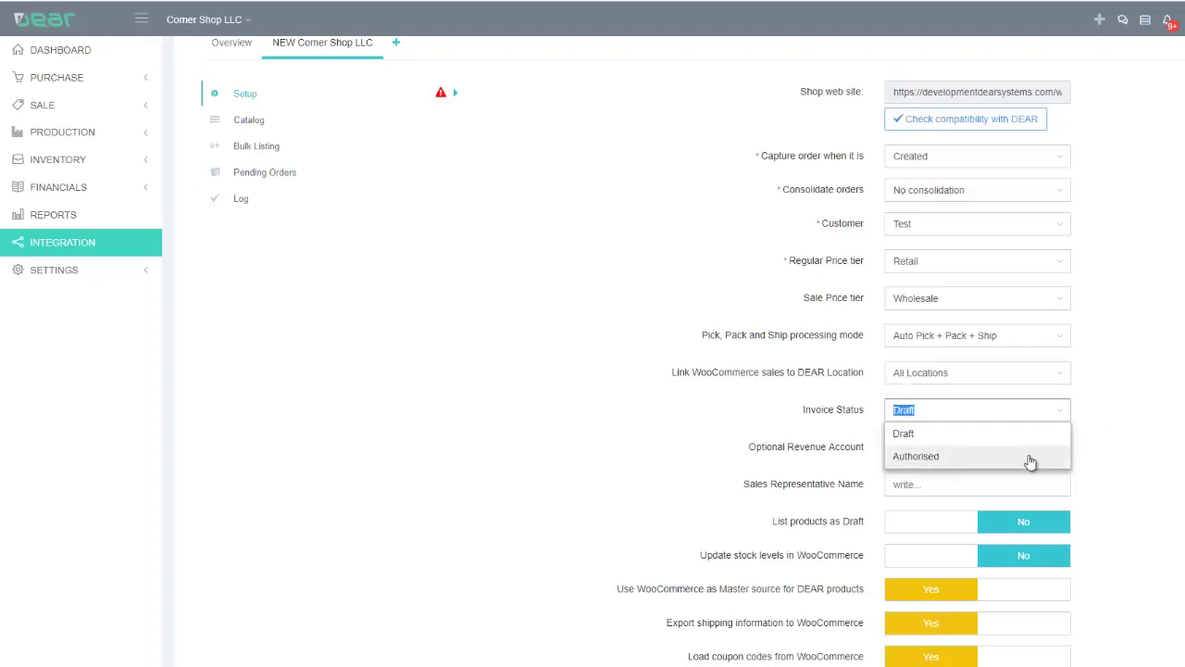
pyautogui.click(1026, 453)
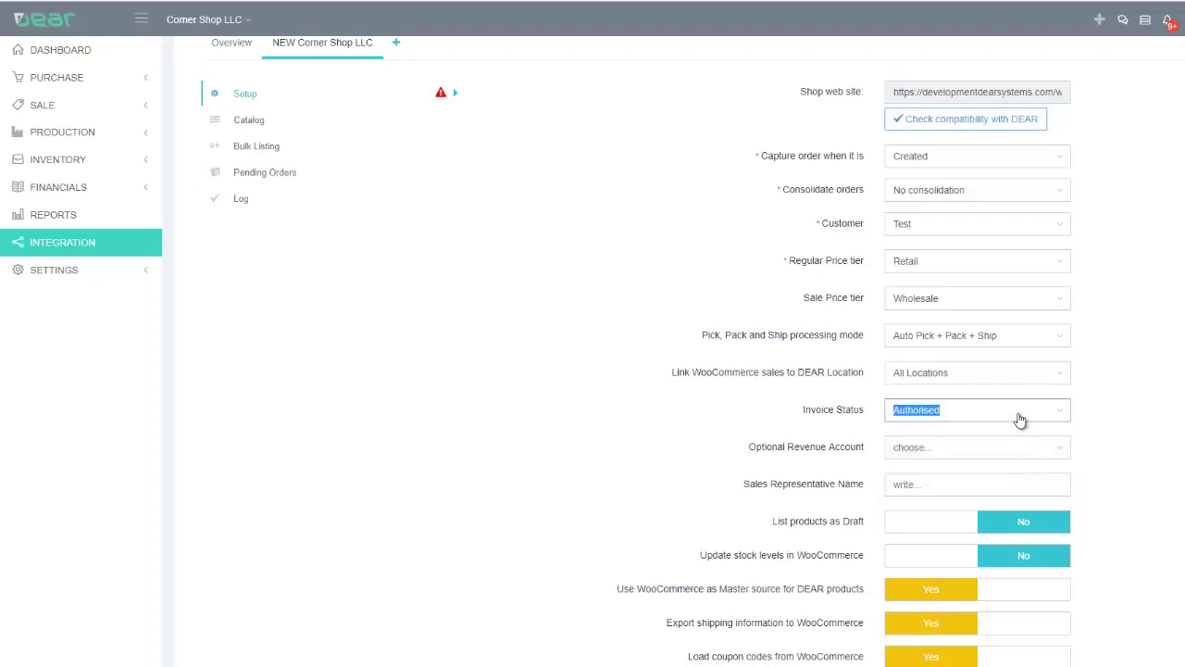
pyautogui.click(1018, 419)
pyautogui.click(1019, 435)
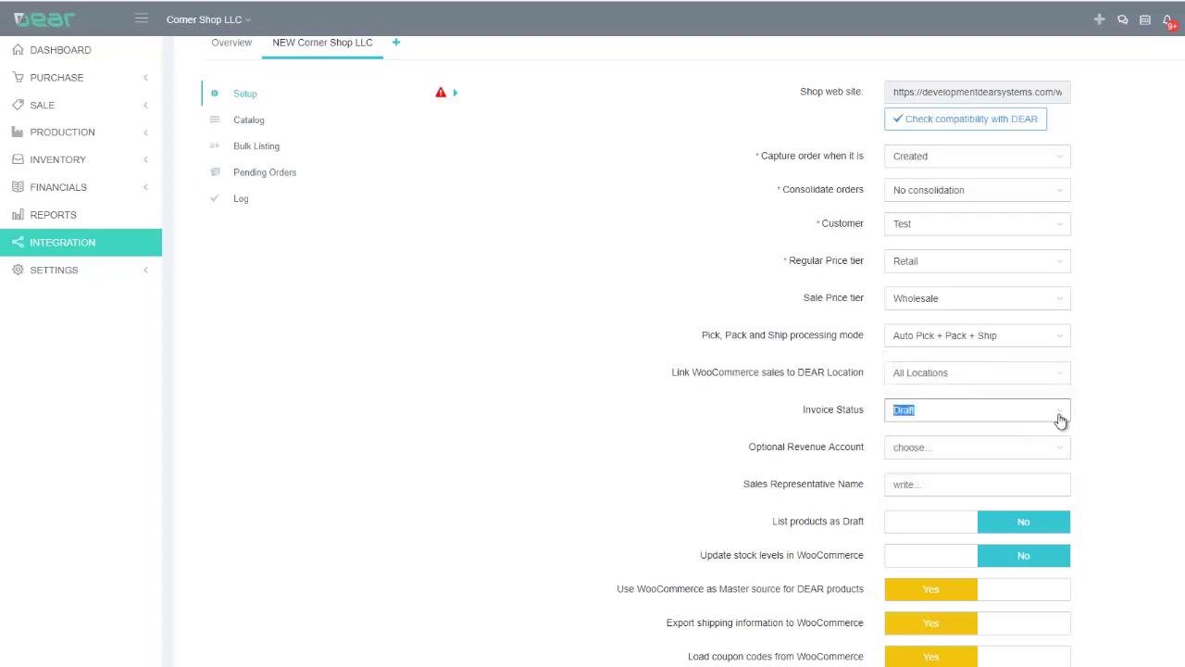
pyautogui.click(1089, 419)
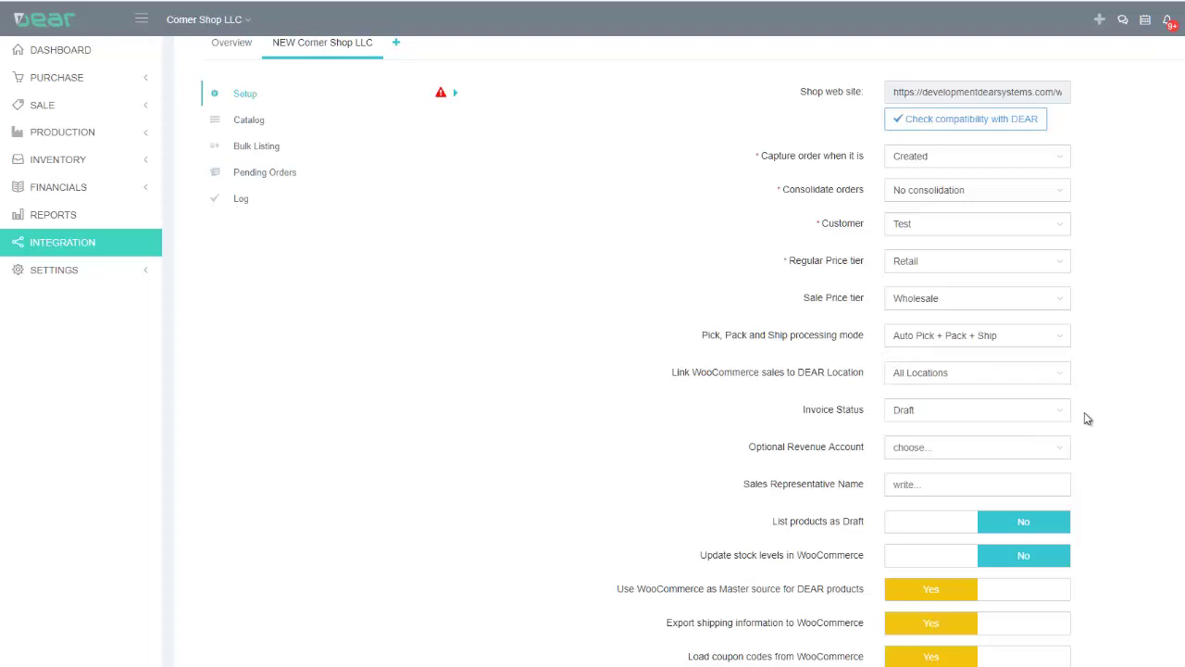
pyautogui.scroll(-2, 1088, 419)
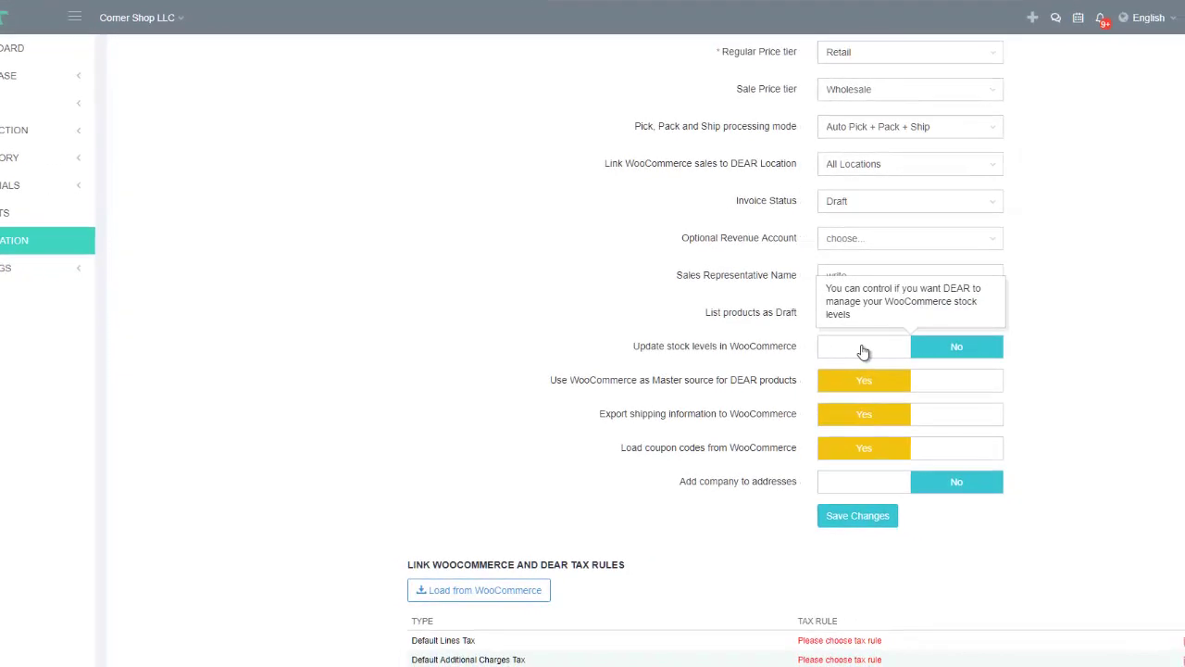
pyautogui.click(920, 353)
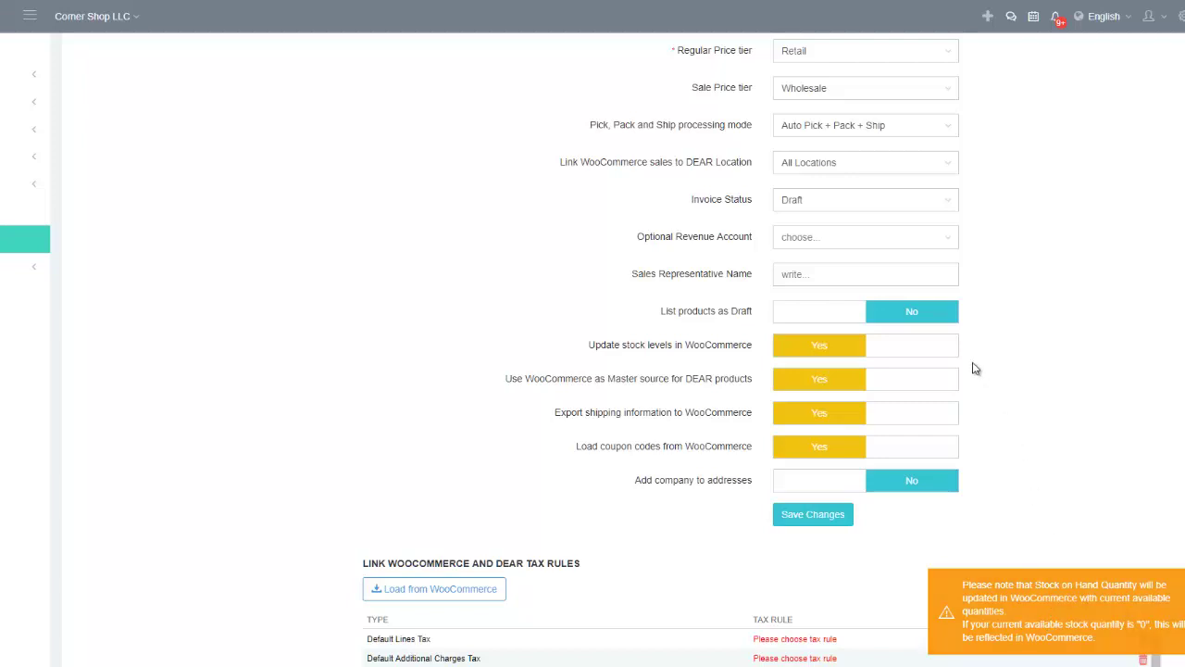
pyautogui.click(928, 351)
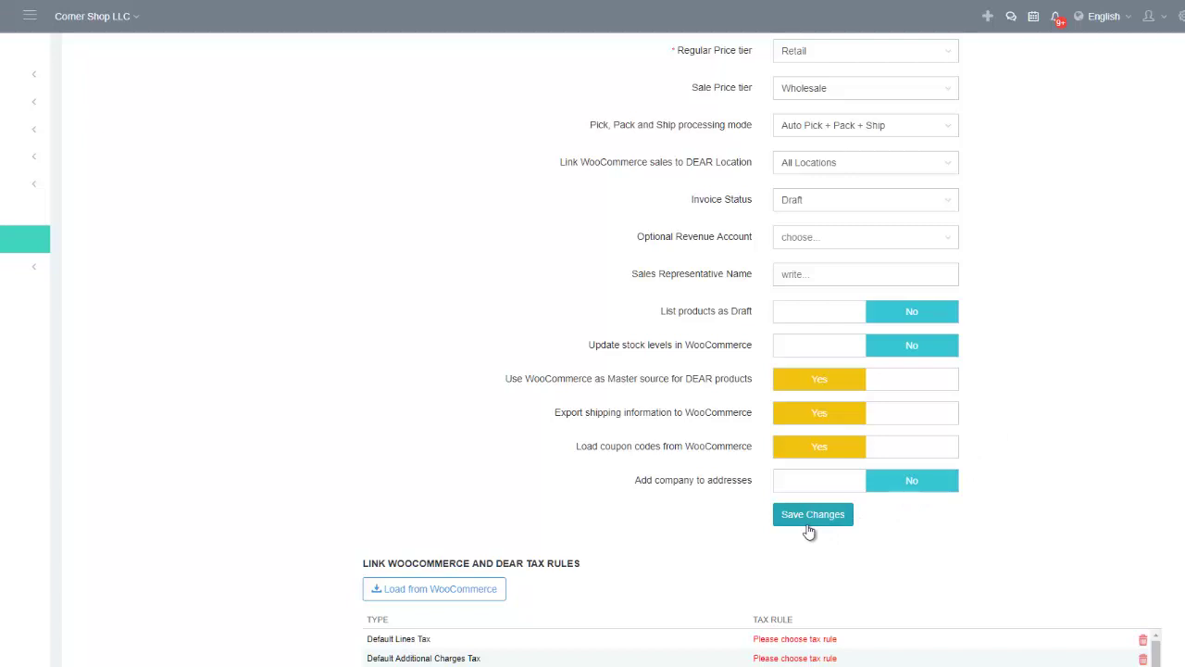
pyautogui.scroll(-3, 913, 541)
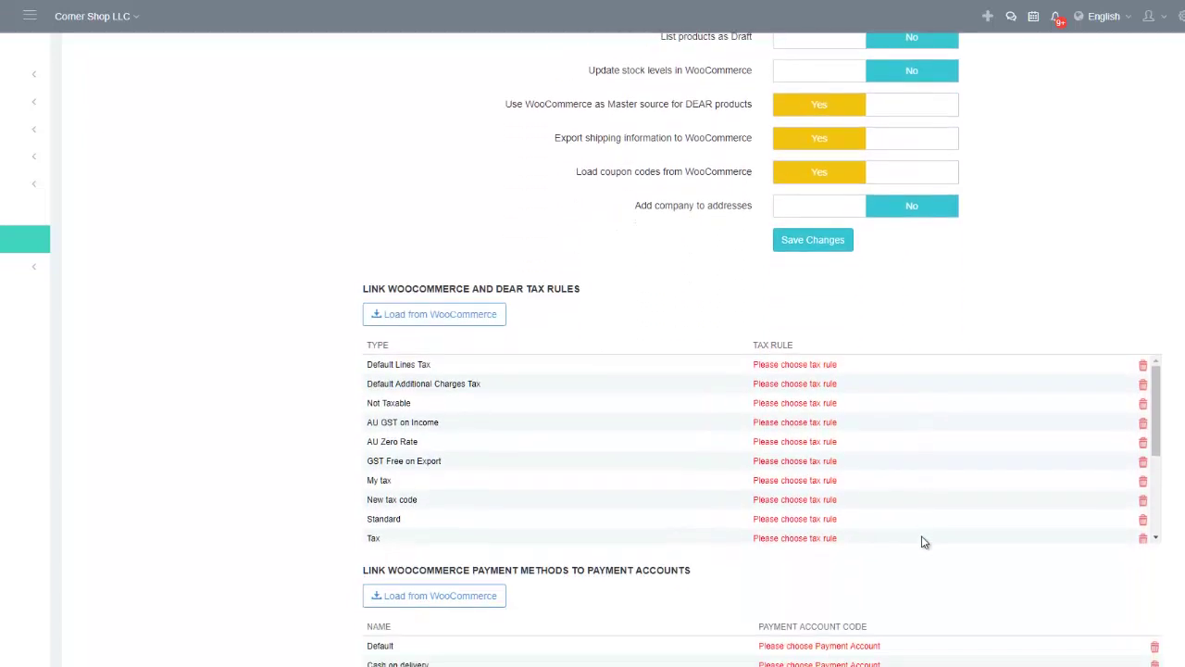
# - Link Default Lines Tax to the GST on Income tax rule
pyautogui.scroll(-1, 921, 542)
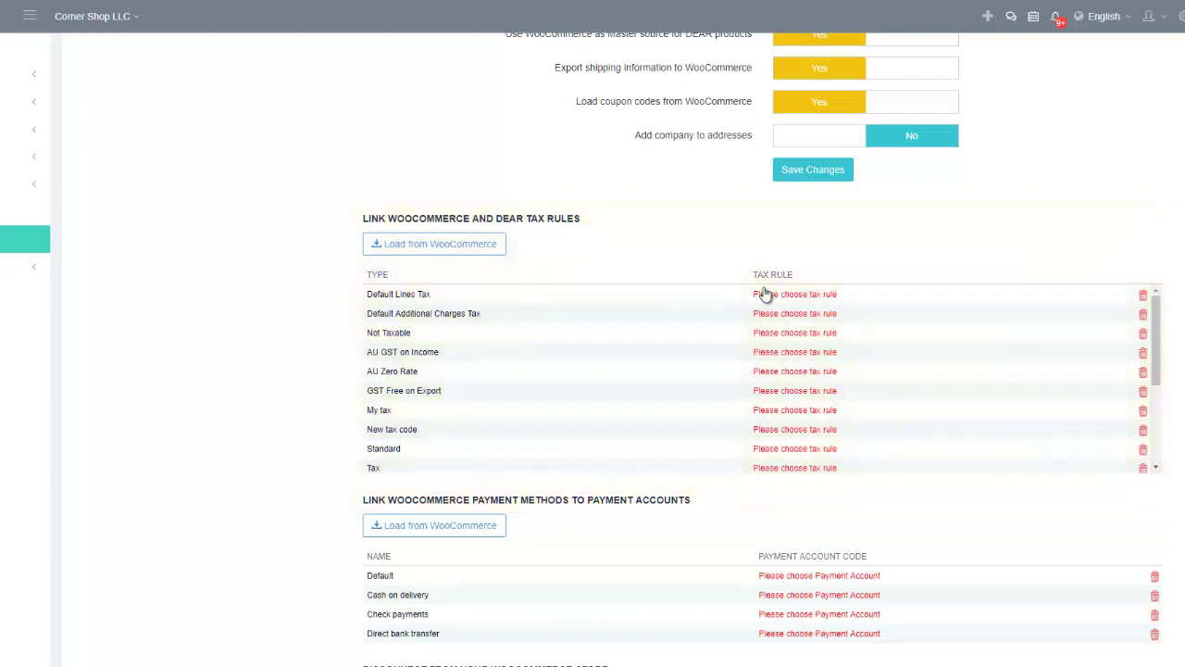
pyautogui.click(839, 297)
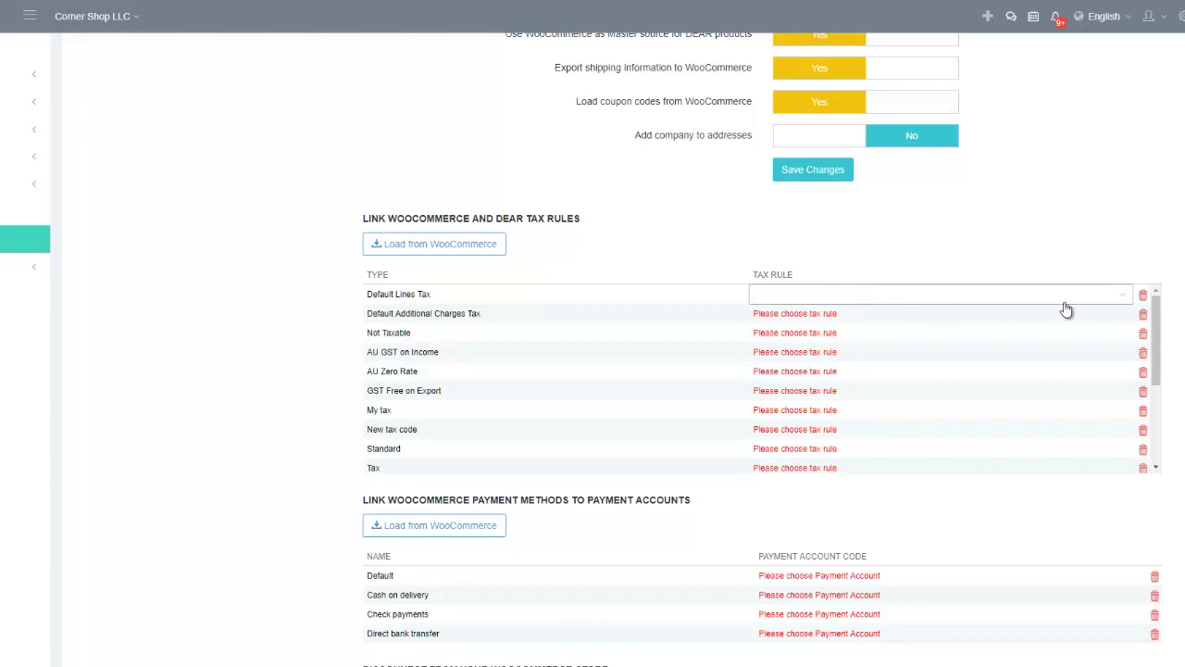
pyautogui.click(1125, 298)
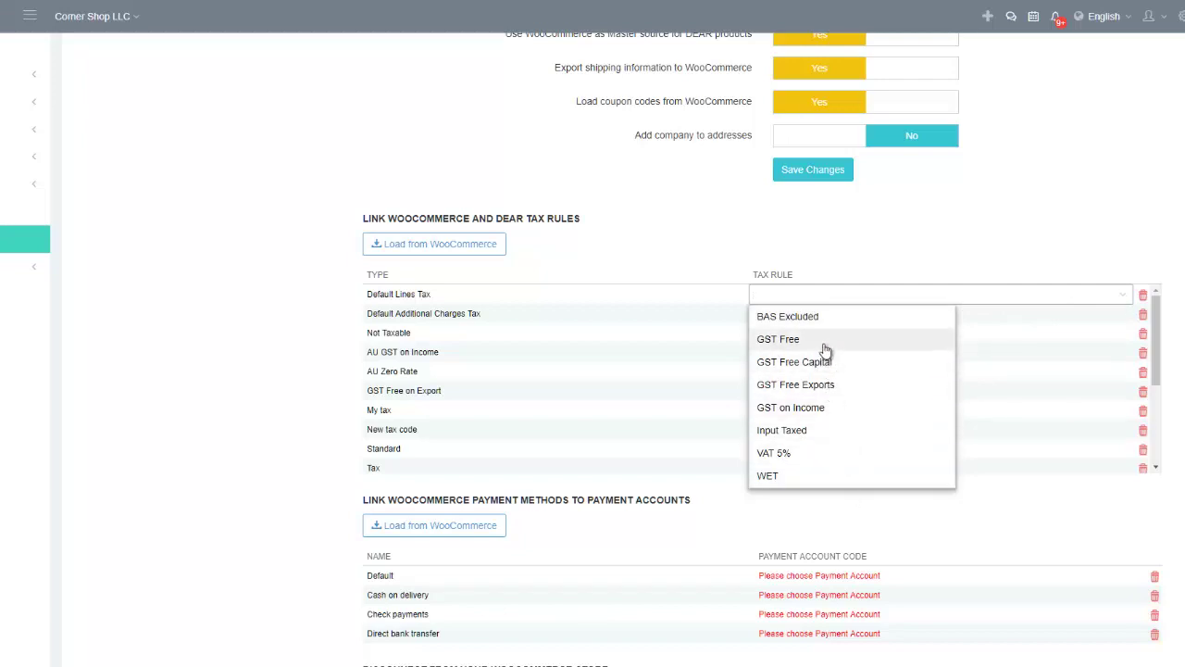
pyautogui.click(827, 408)
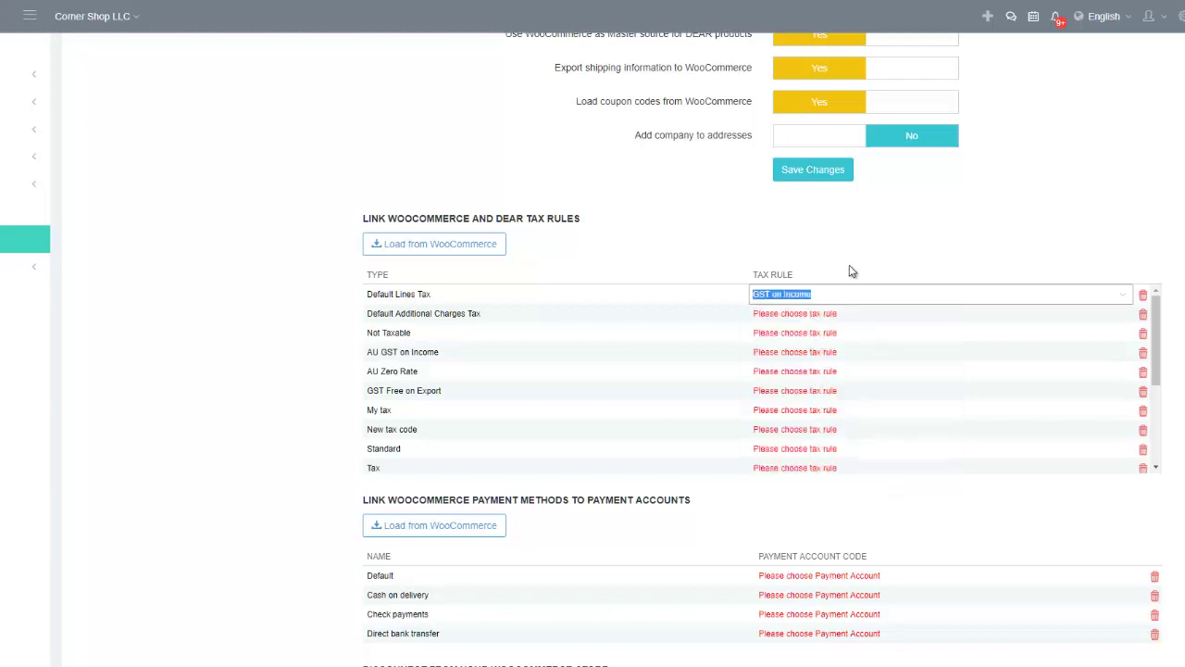
pyautogui.click(906, 258)
# - Link Default Additional Charges Tax to GST on Income
pyautogui.click(833, 319)
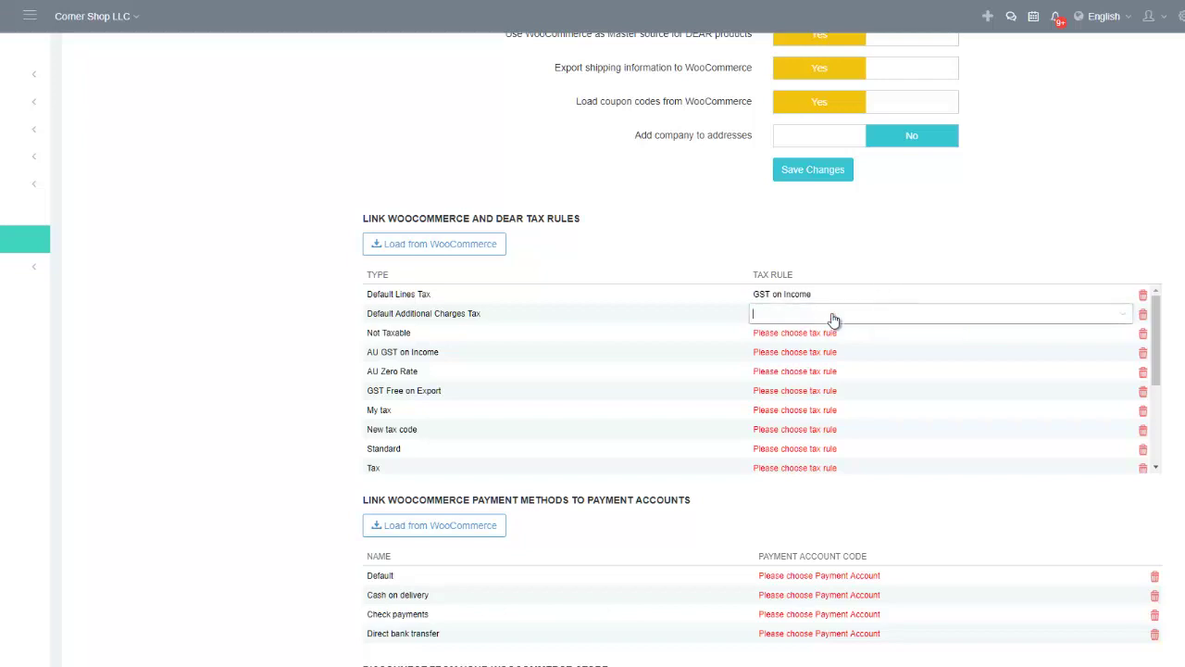
pyautogui.click(1123, 316)
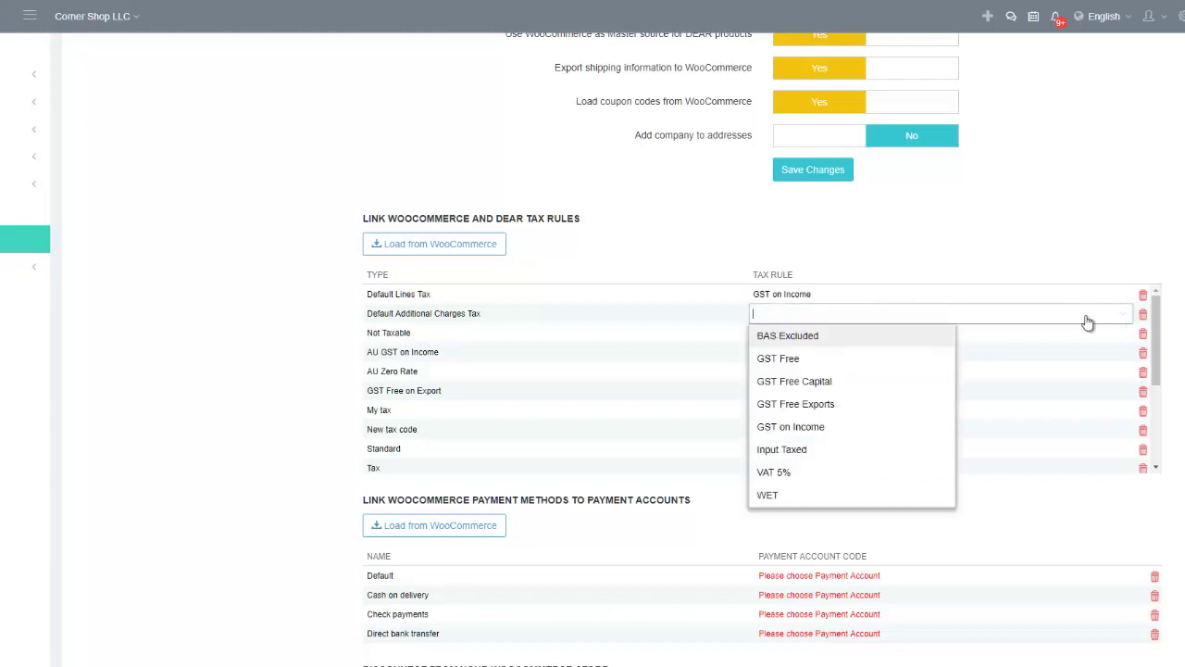
pyautogui.click(883, 426)
pyautogui.click(875, 343)
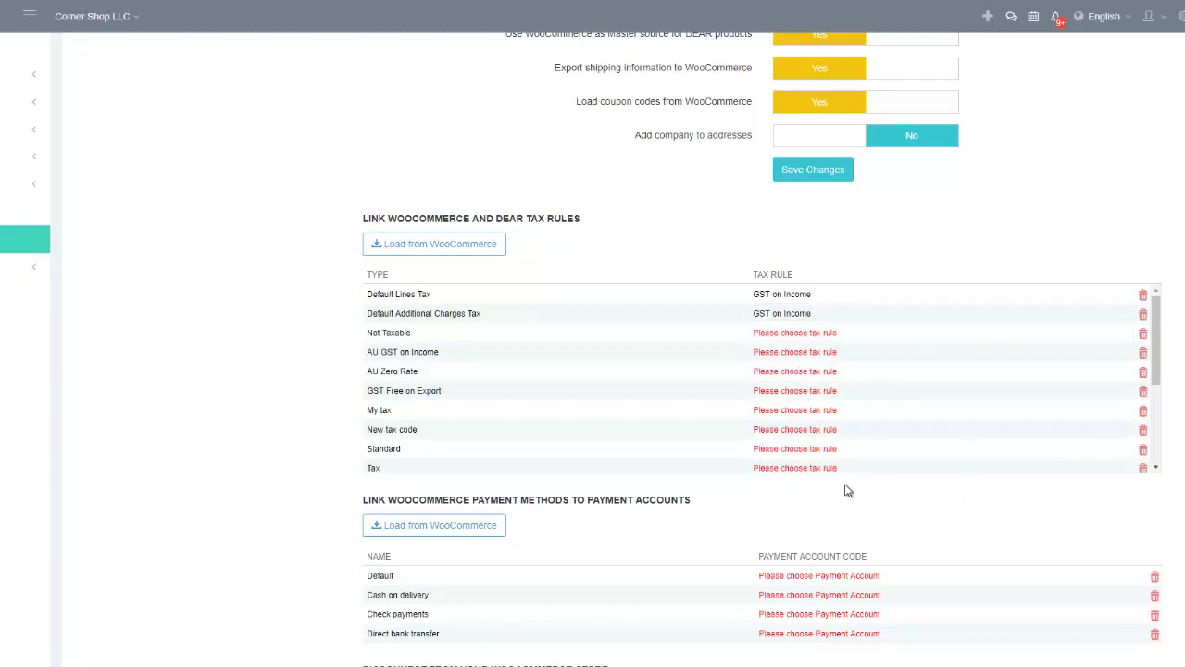
pyautogui.scroll(-3, 845, 491)
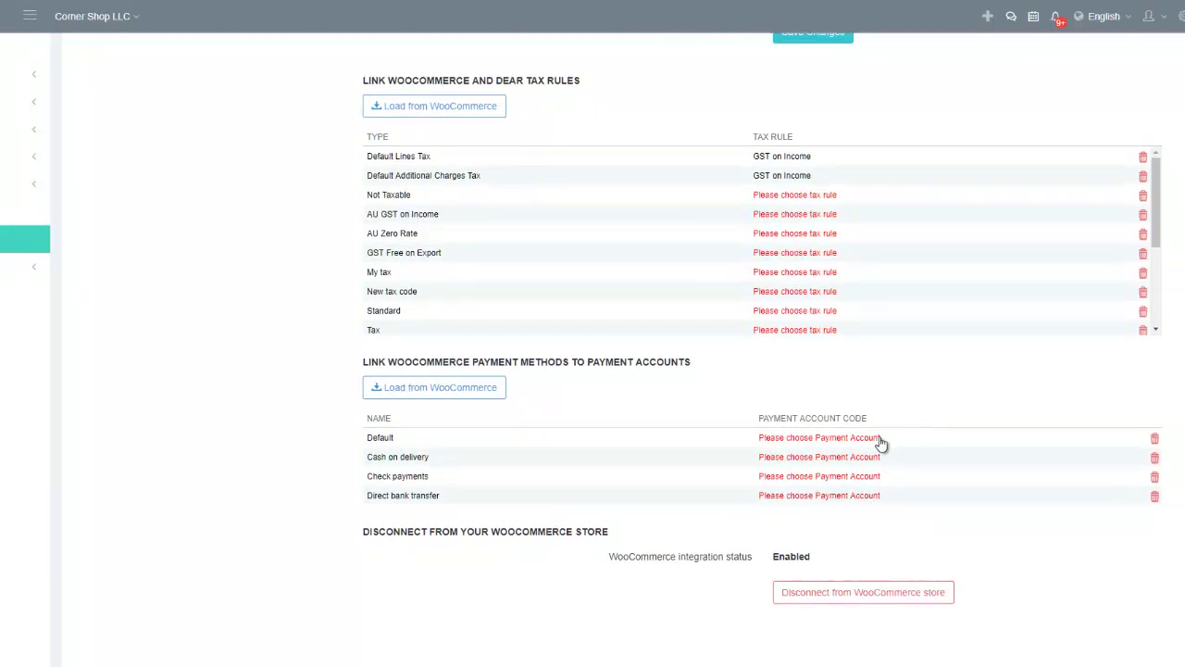
# - Load the store's payment methods and map Default to 310: Owners Draw
pyautogui.click(497, 396)
pyautogui.click(874, 444)
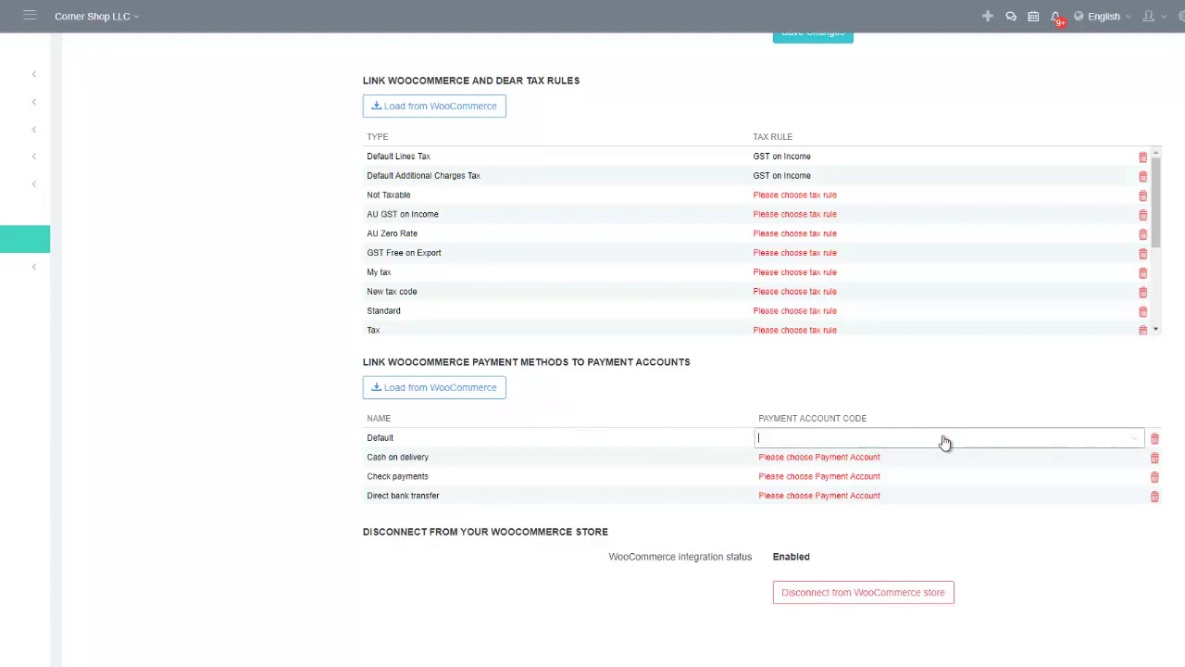
pyautogui.click(1142, 441)
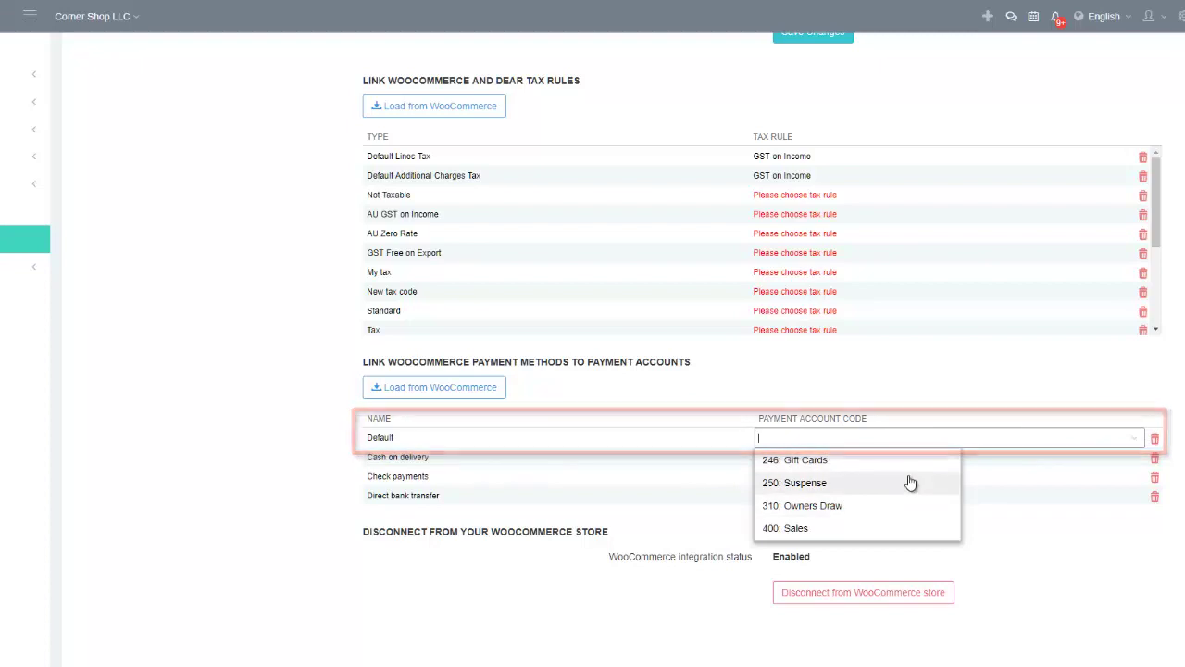
pyautogui.click(904, 507)
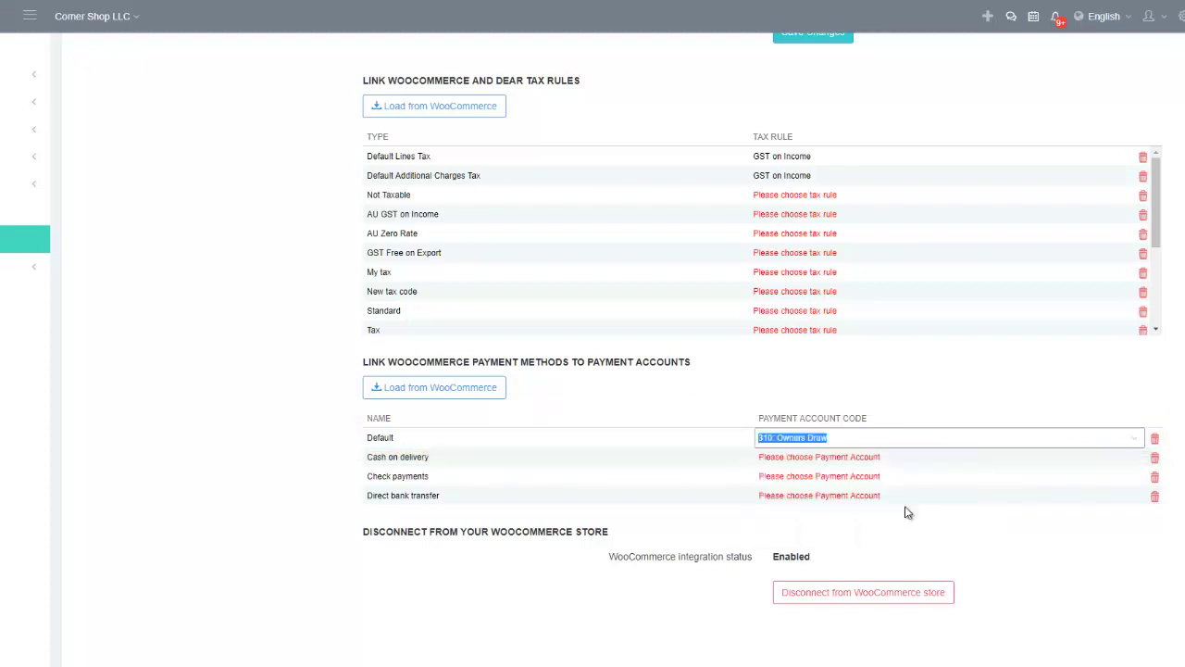
# - Map the Cash on delivery payment method to 310: Owners Draw
pyautogui.click(972, 463)
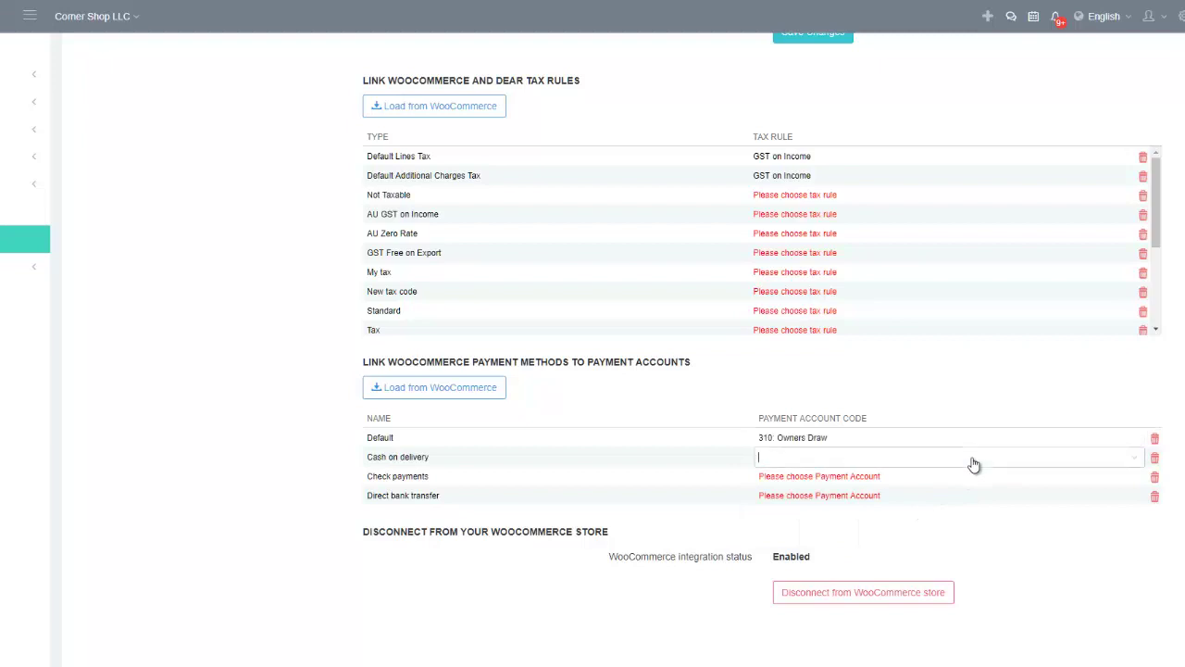
pyautogui.click(1139, 464)
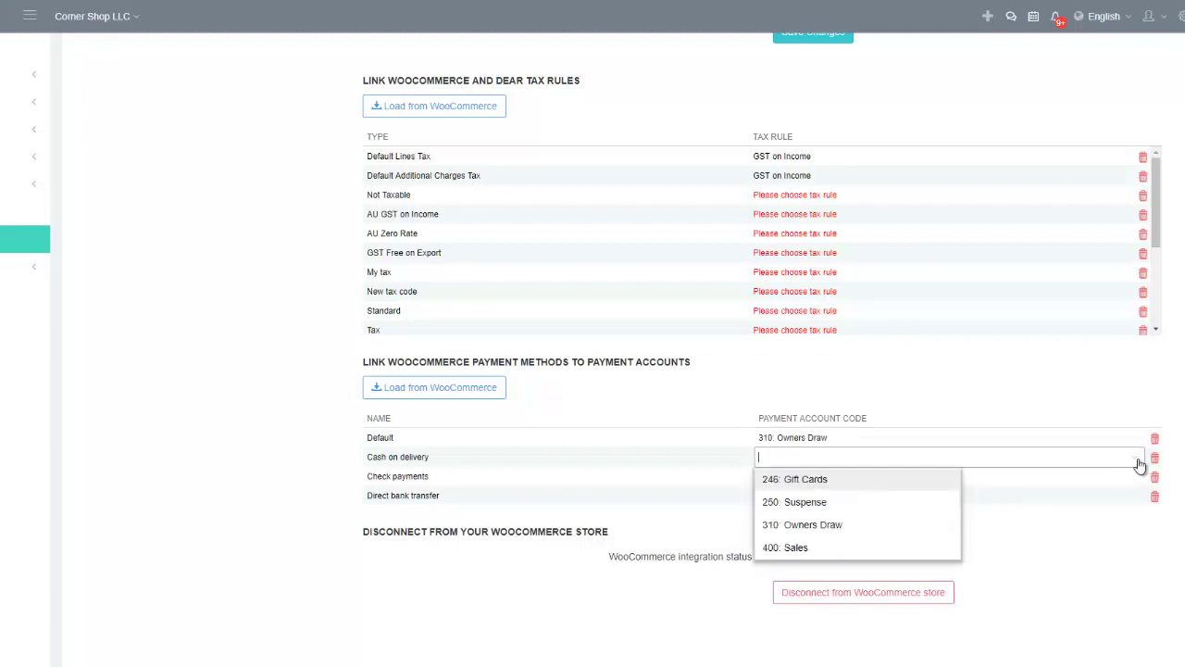
pyautogui.click(924, 523)
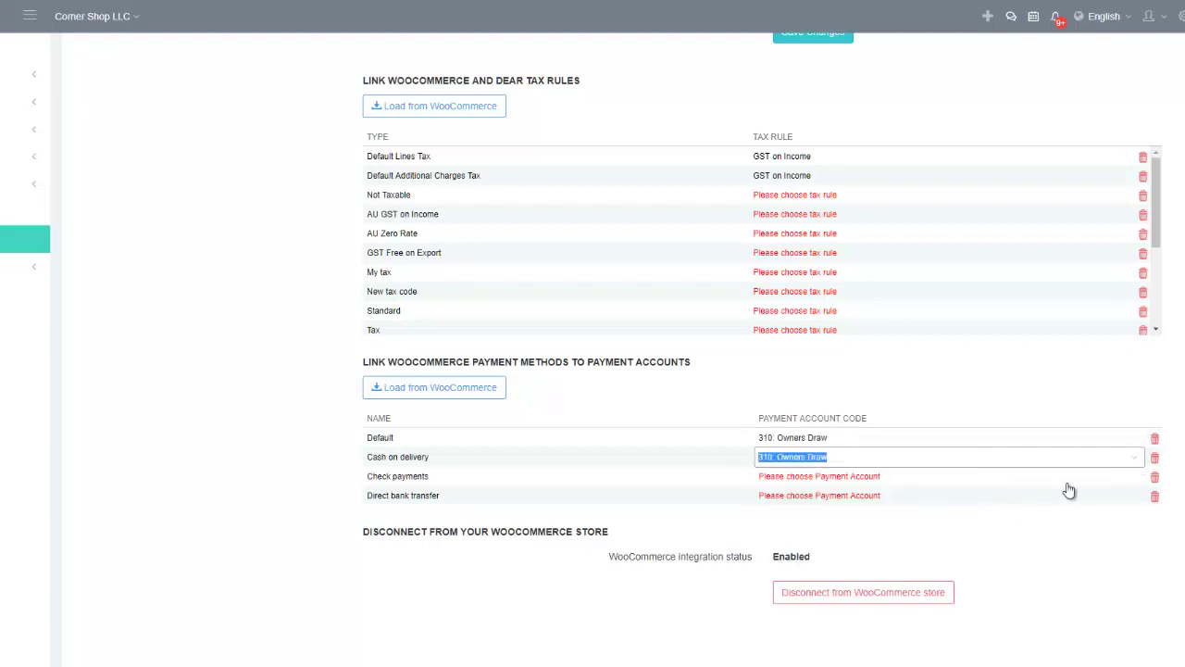
pyautogui.click(1126, 479)
pyautogui.click(1137, 479)
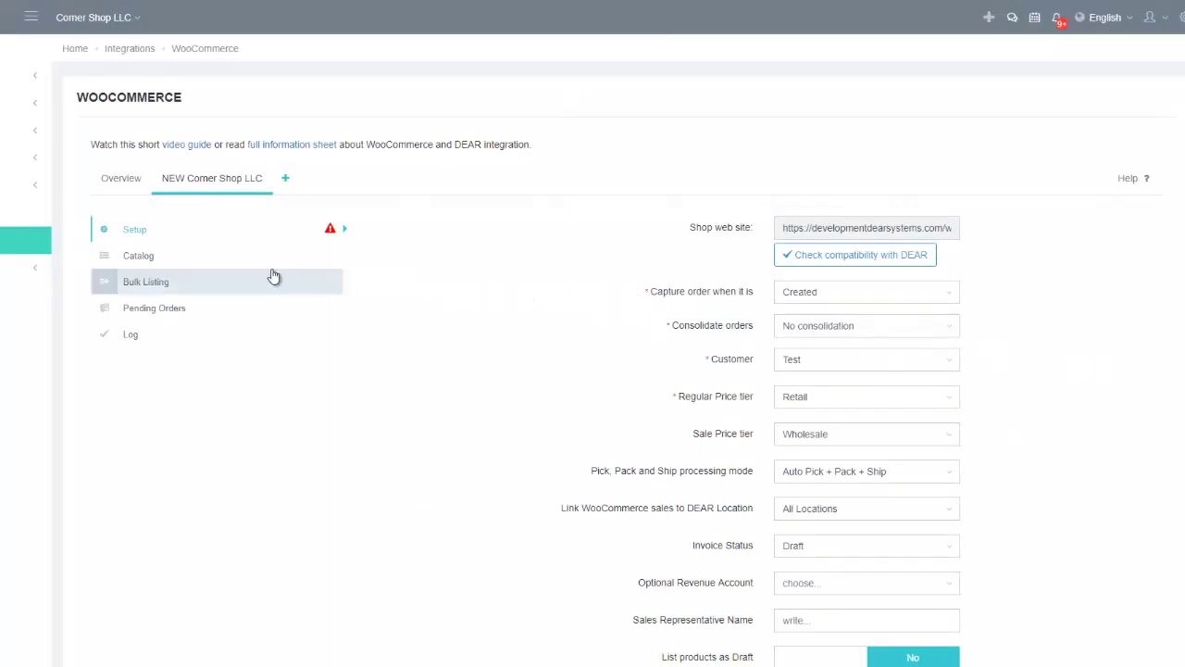
# - View the WooCommerce integration's Catalog, with all products Not Listed
pyautogui.click(175, 265)
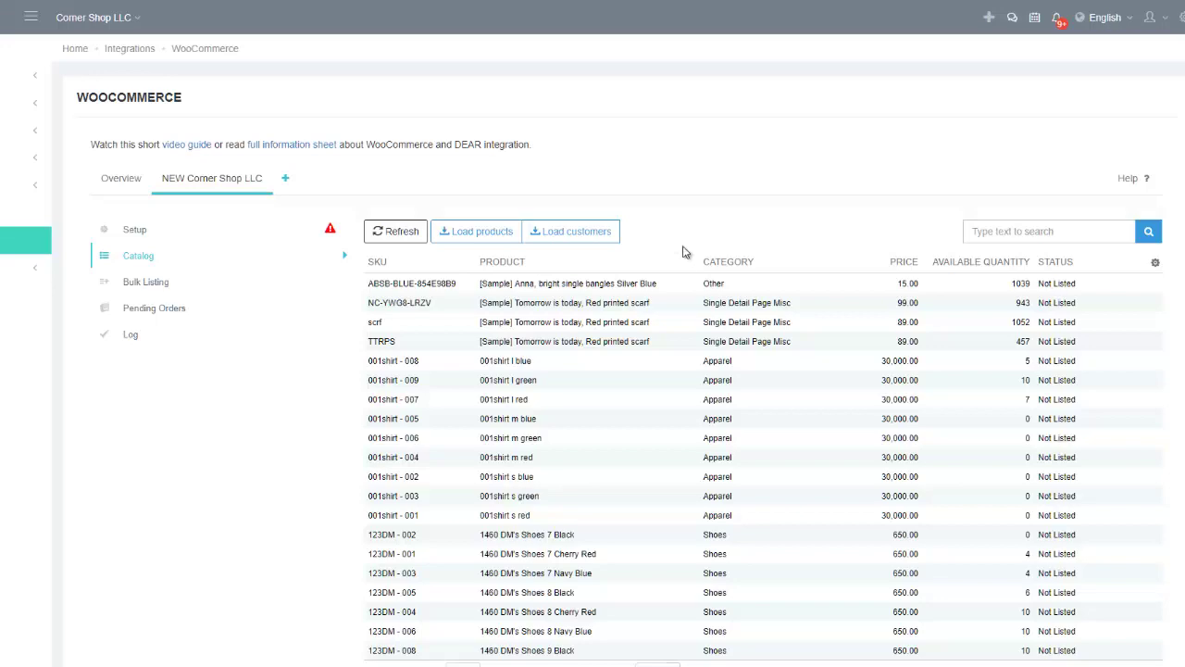
pyautogui.scroll(-3, 683, 251)
pyautogui.scroll(3, 683, 291)
# - List 001shirt l green on WooCommerce with Sync Stock Level kept at Yes
pyautogui.click(514, 380)
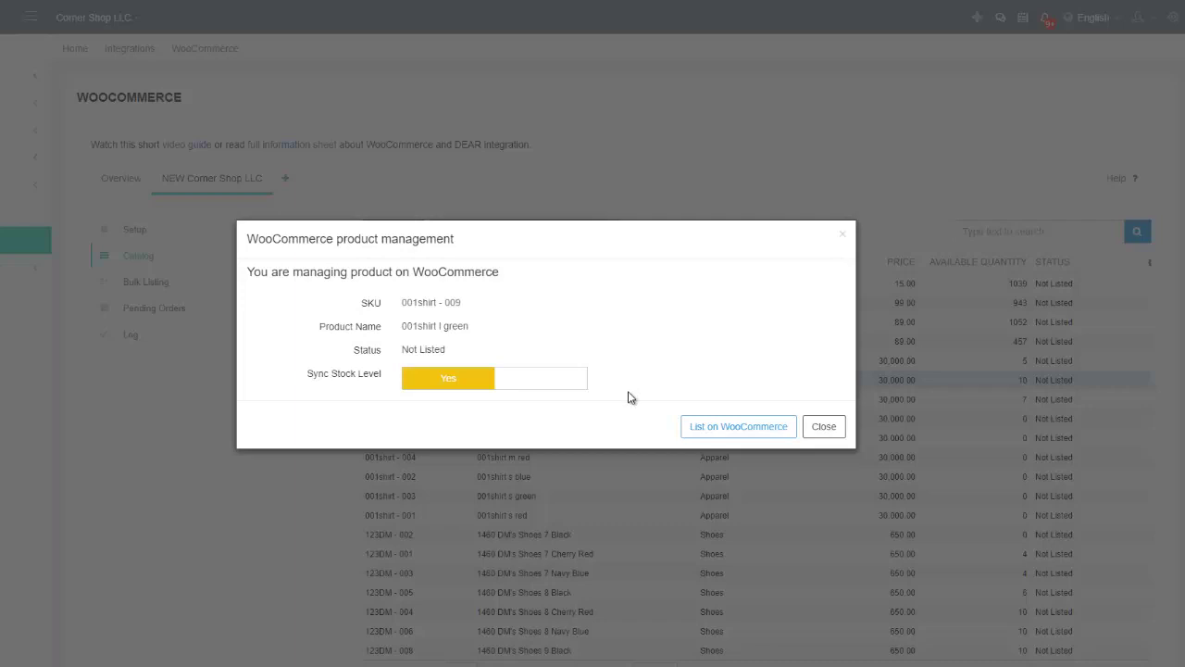
pyautogui.click(544, 380)
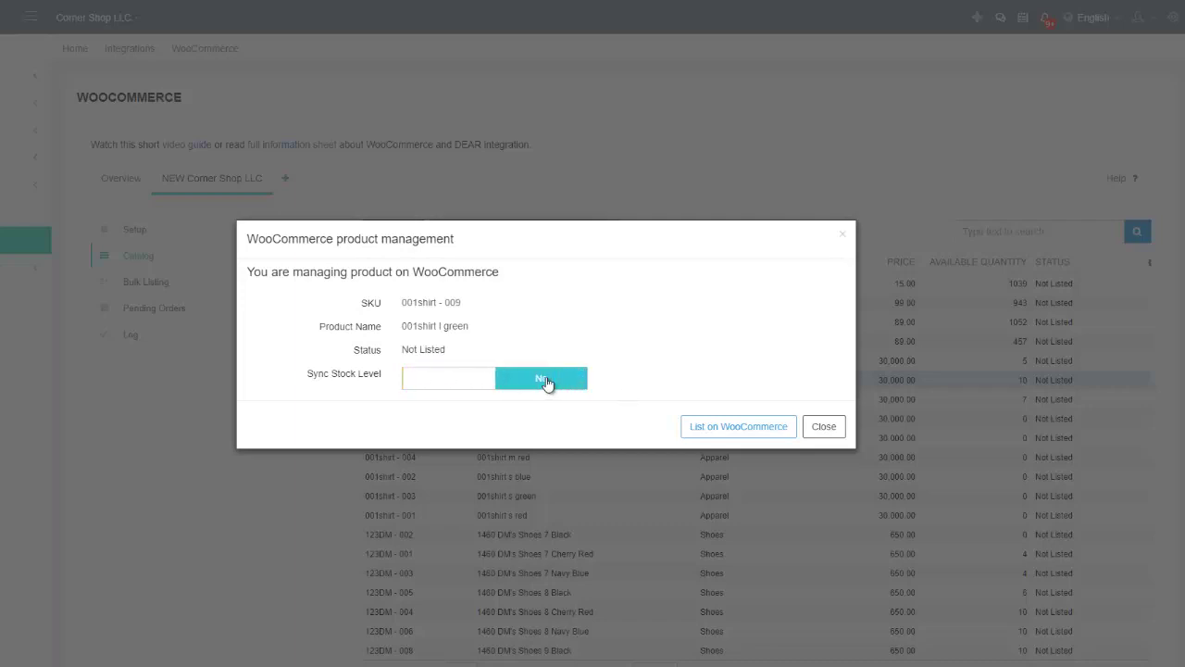
pyautogui.click(464, 382)
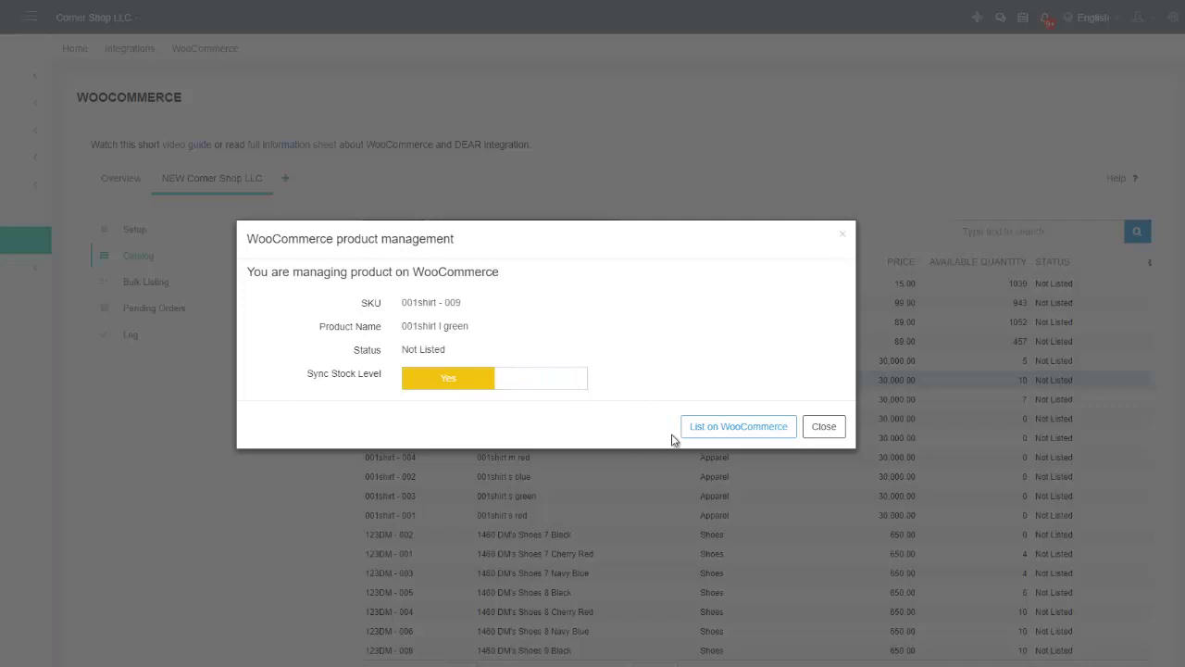
pyautogui.click(730, 427)
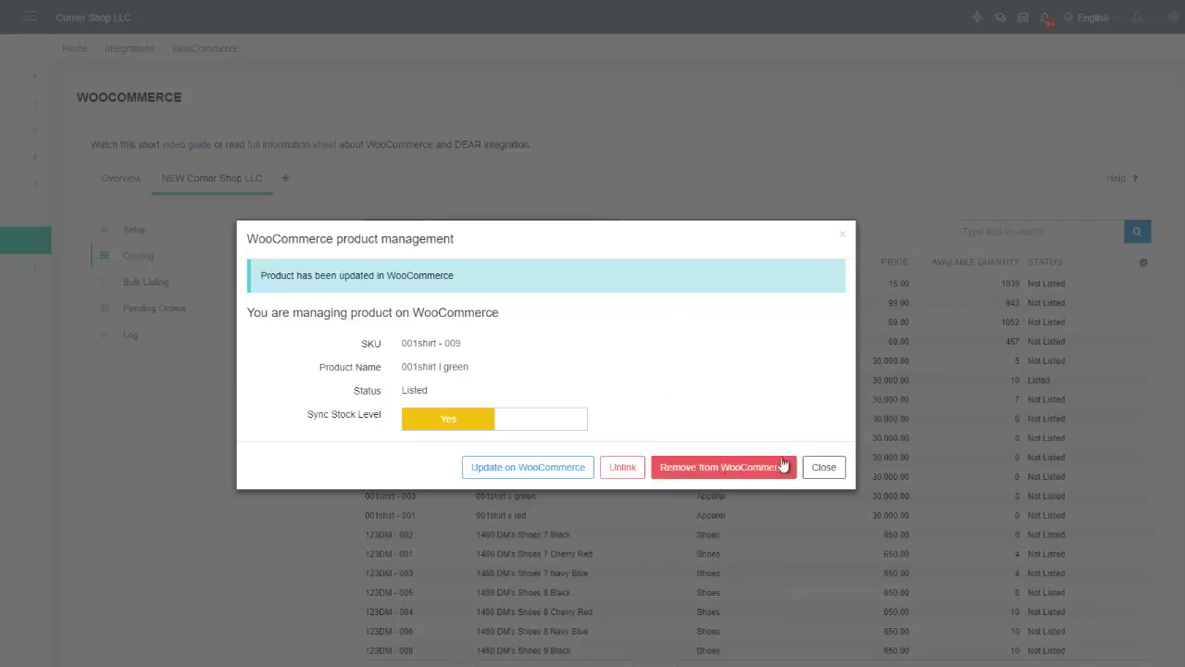
pyautogui.click(833, 472)
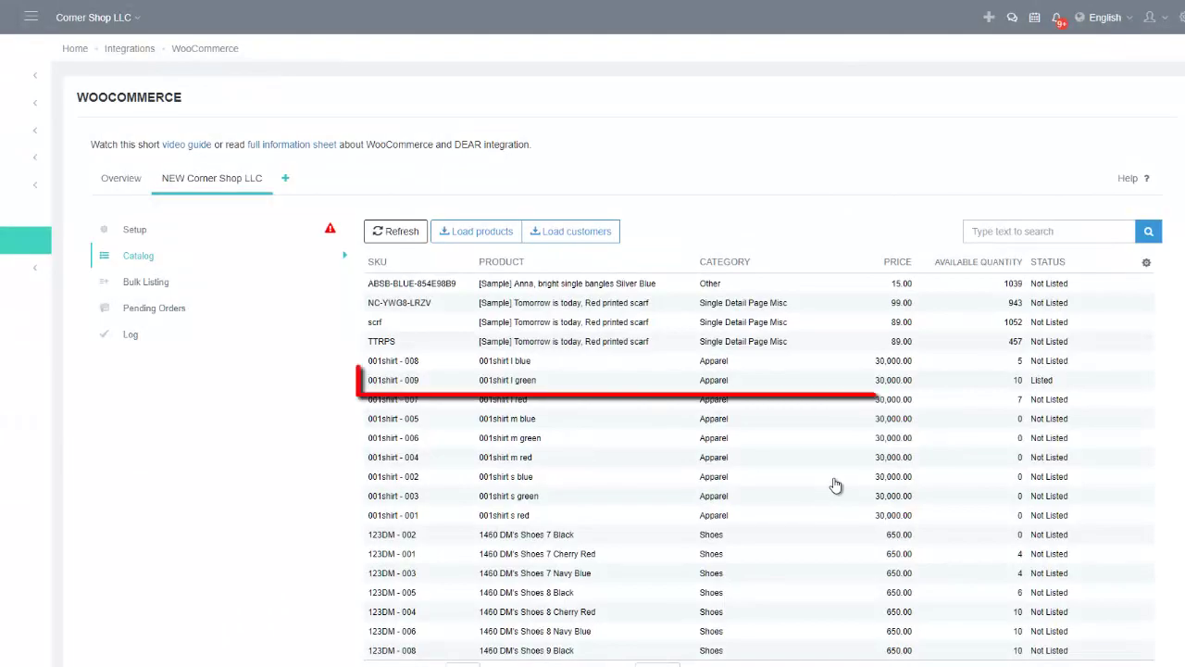
# - View the WooCommerce bulk listing form, then list the 19 pending WooCommerce sales orders
pyautogui.click(208, 292)
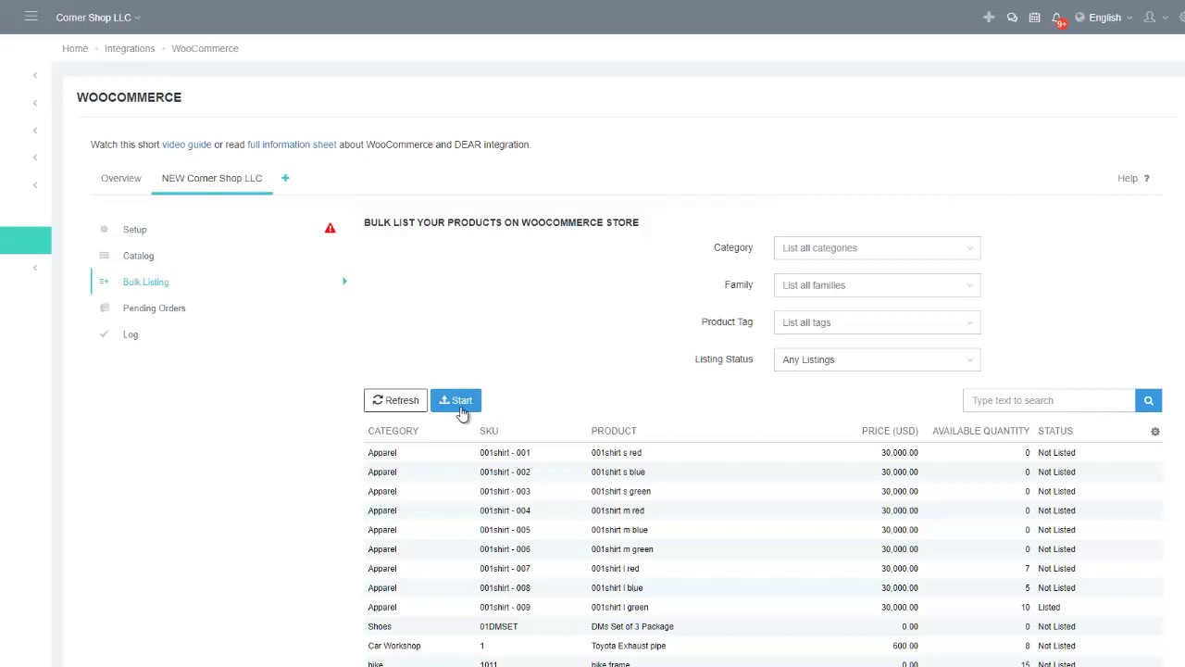
pyautogui.click(209, 316)
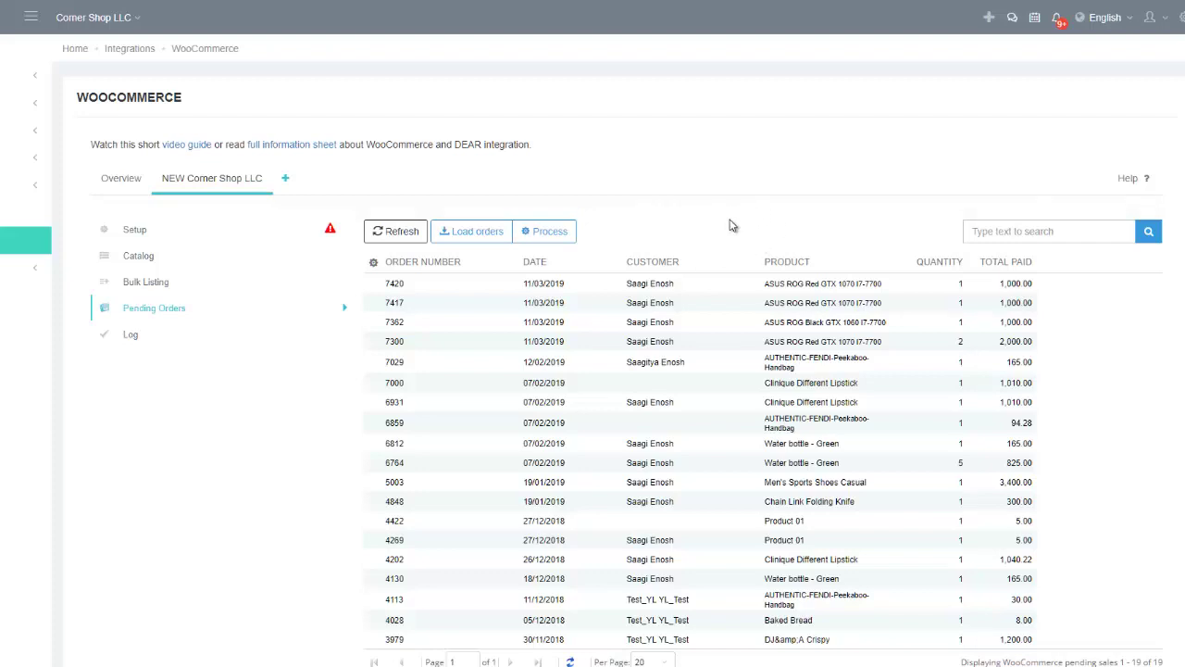
# - Process all pending WooCommerce orders into sales and go to the Sales list
pyautogui.click(567, 244)
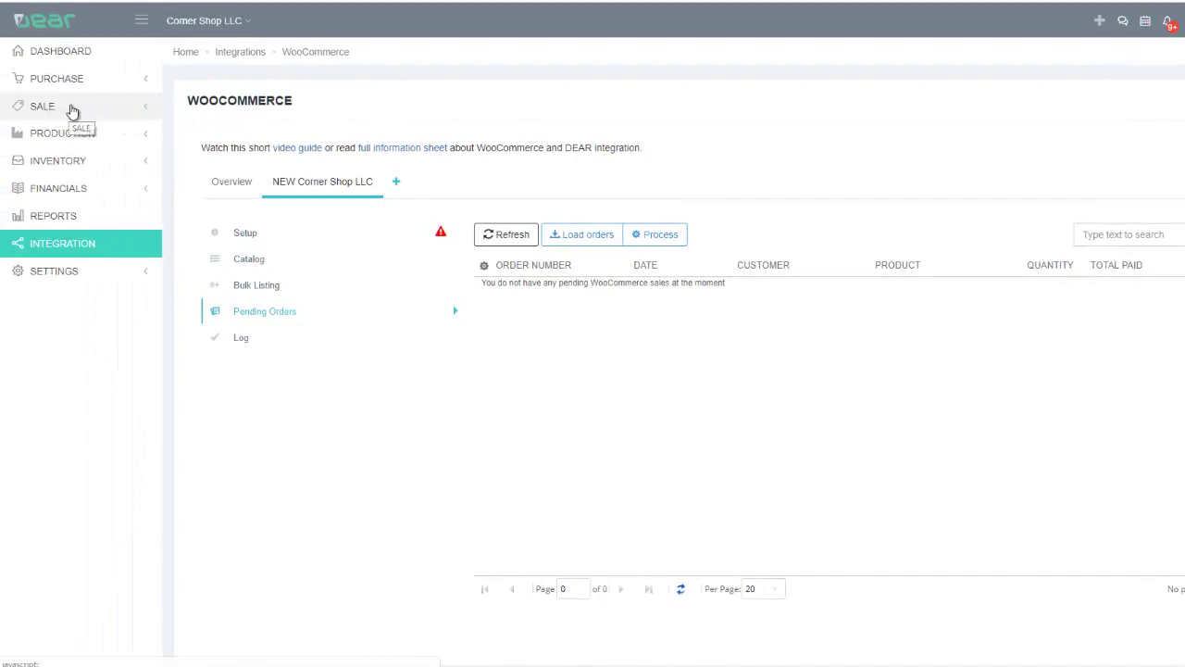
pyautogui.click(73, 110)
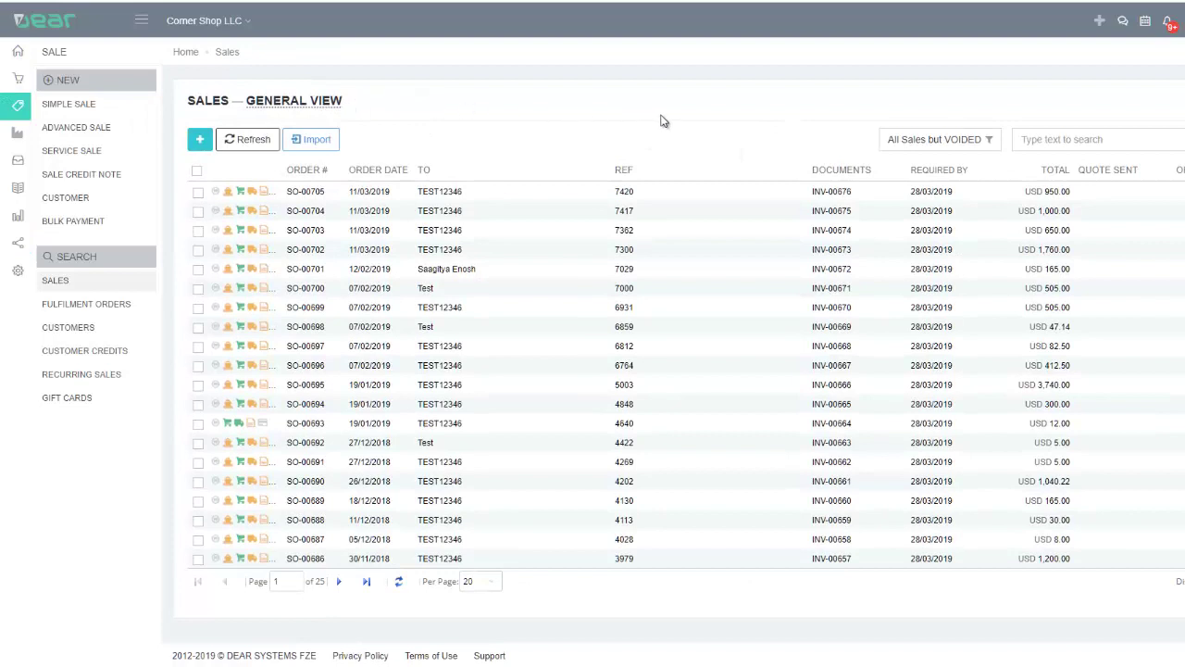
# - Review sale SO-00705's picking and invoice, then authorise its invoice
pyautogui.click(430, 194)
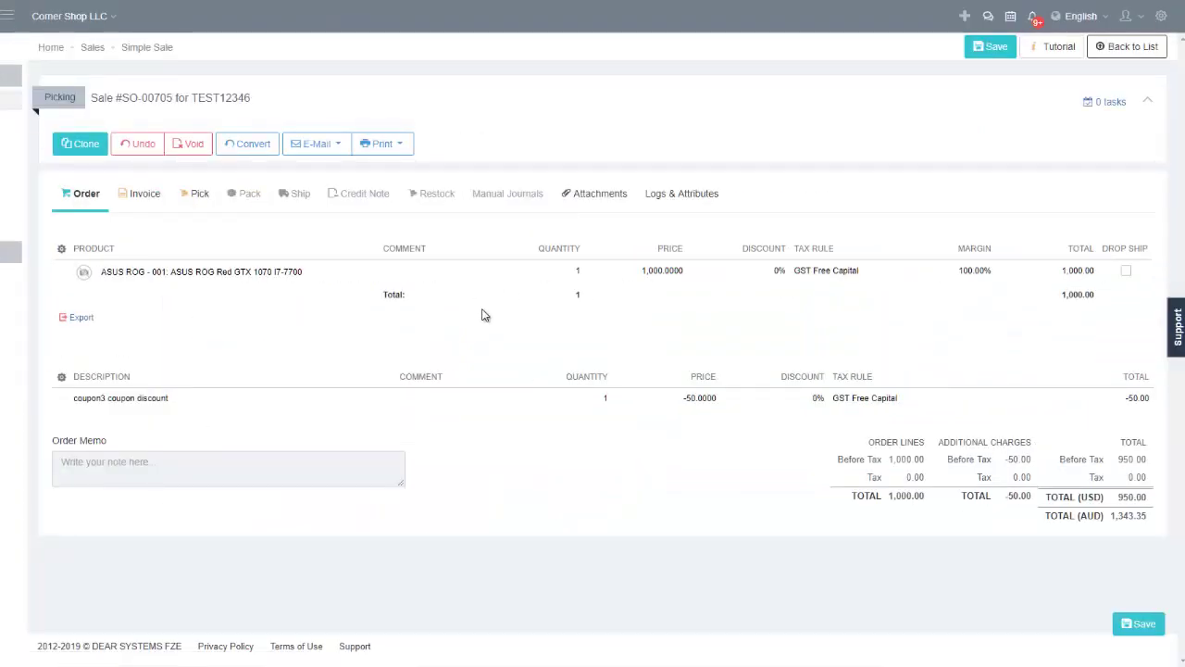
pyautogui.click(204, 197)
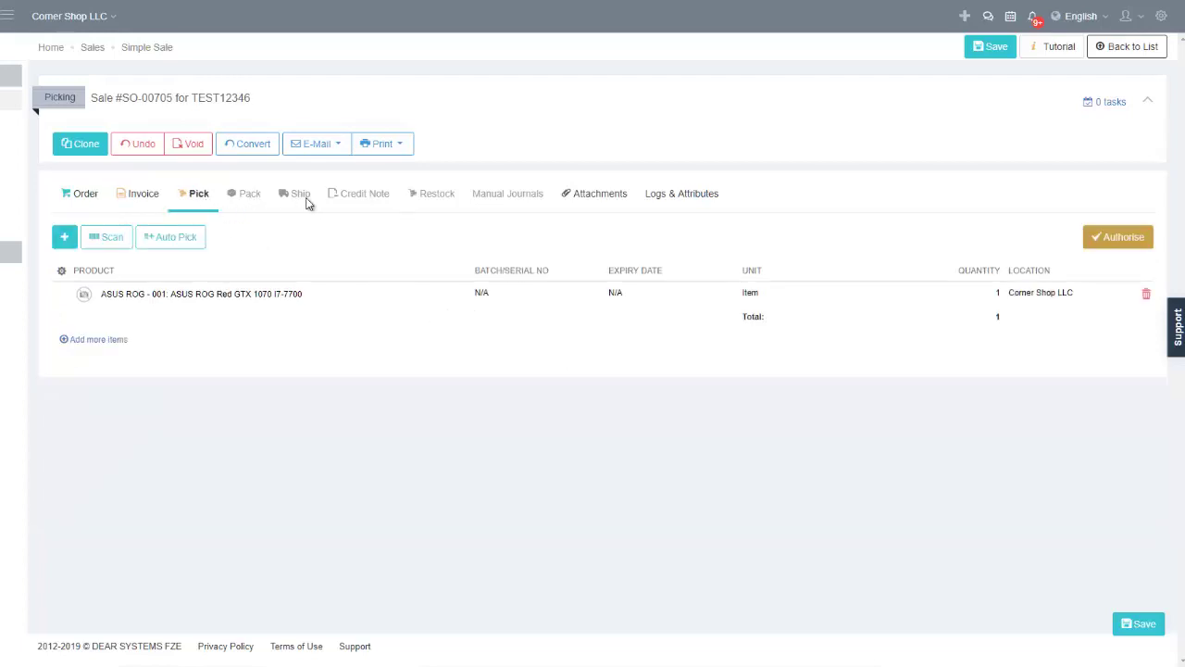
pyautogui.click(150, 195)
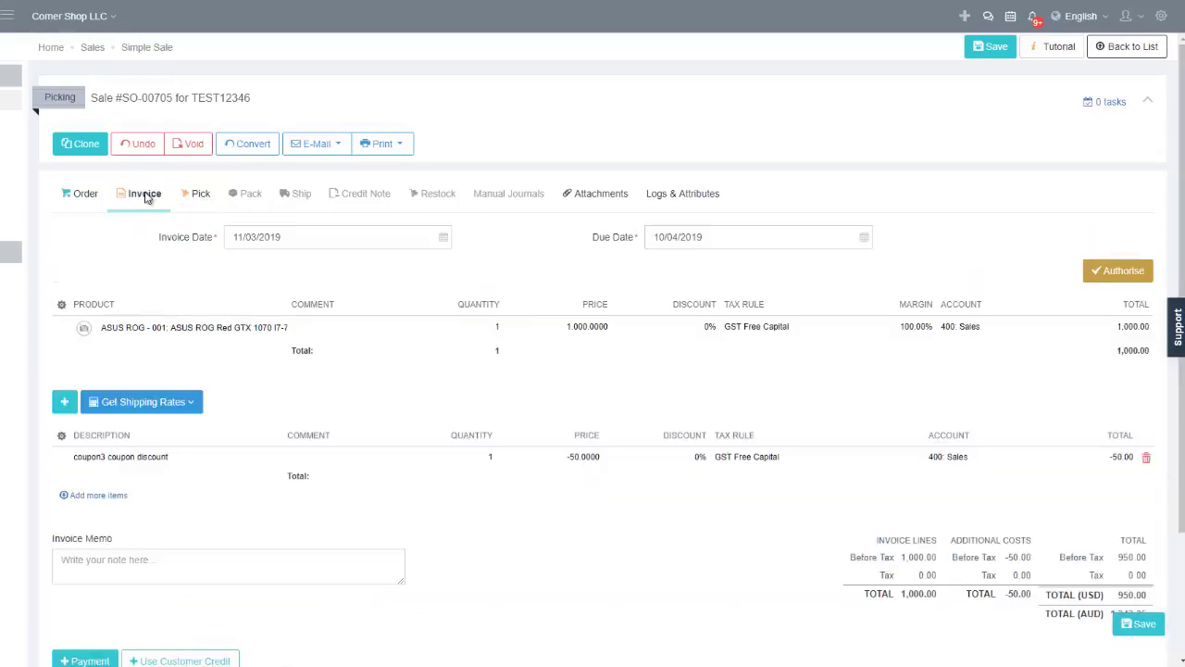
pyautogui.scroll(-3, 689, 363)
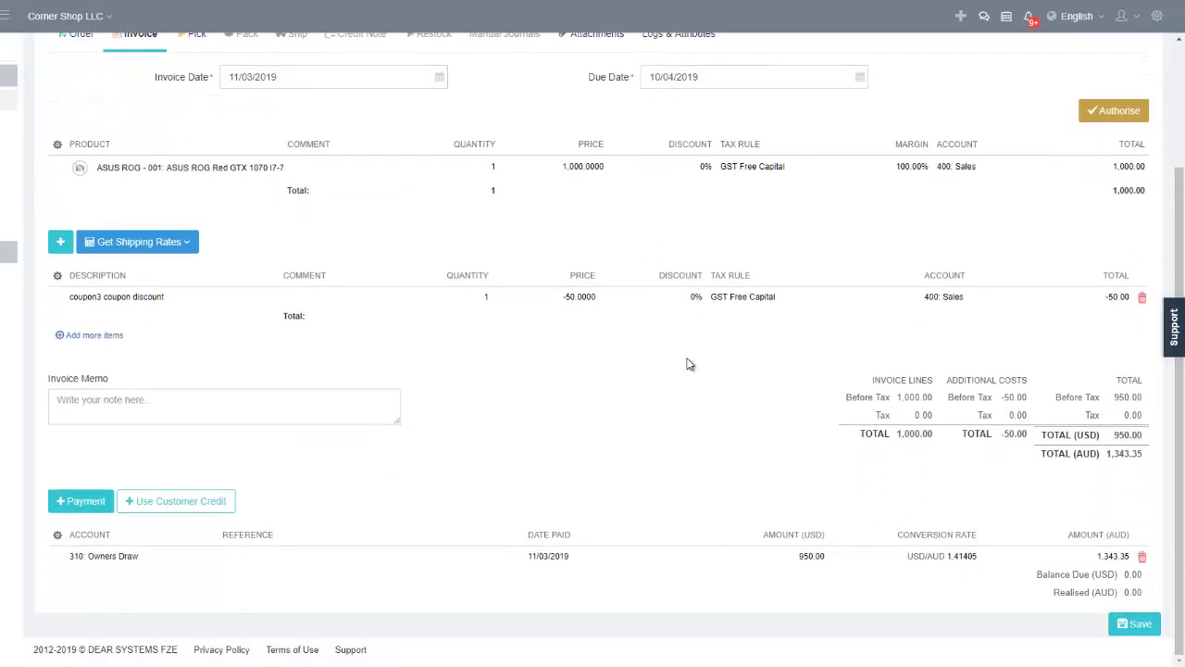
pyautogui.scroll(3, 681, 359)
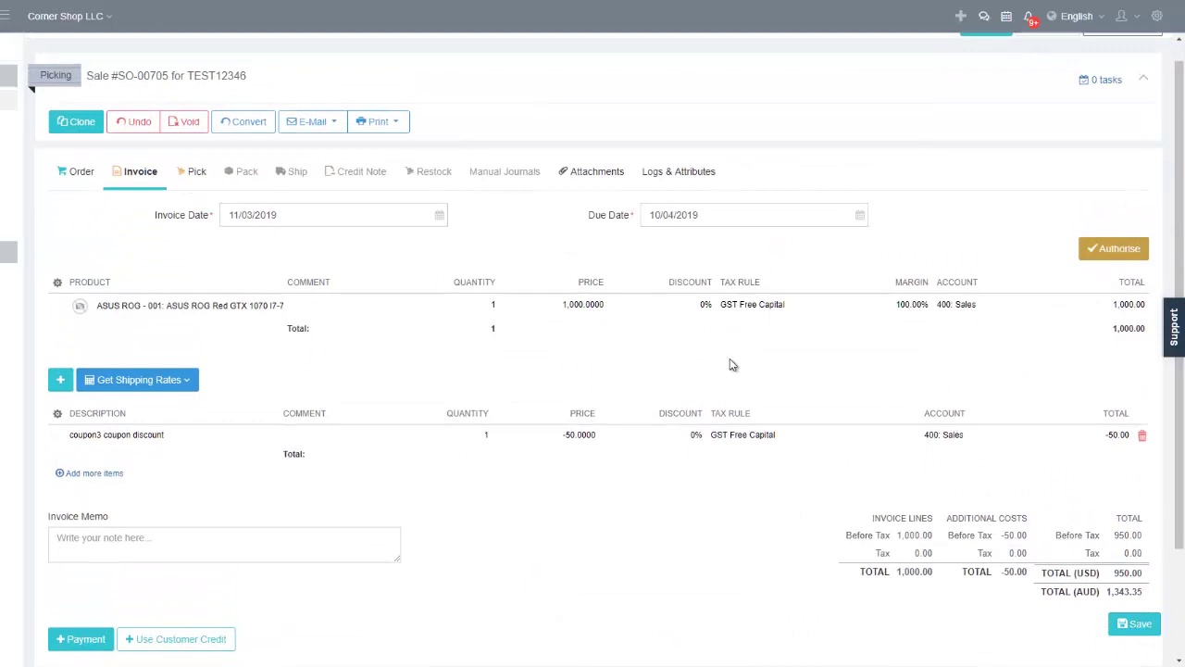
pyautogui.click(1091, 261)
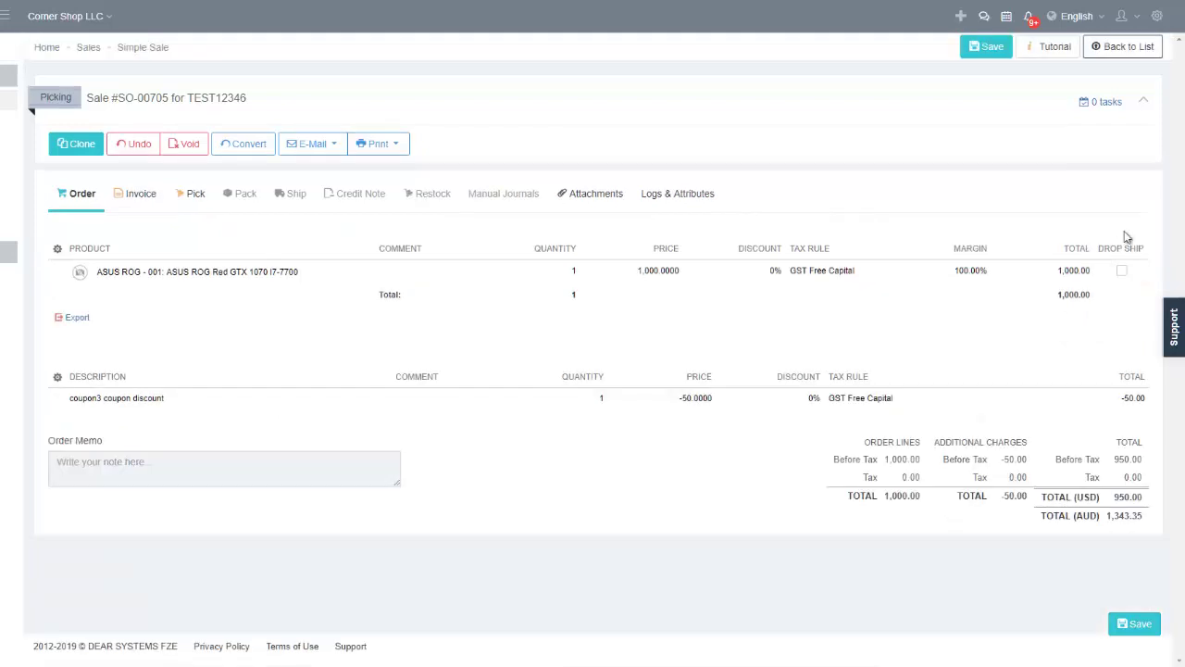
# - Check SO-00705's header Reference value 7420, then void the sale
pyautogui.click(1145, 103)
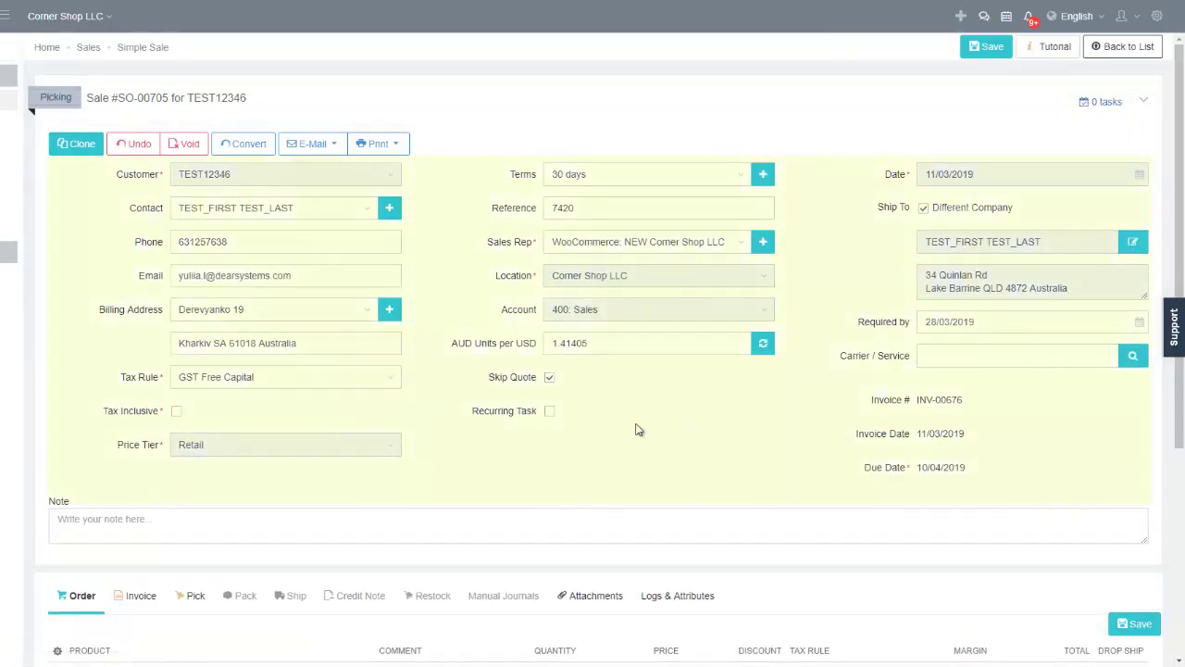
pyautogui.doubleClick(675, 211)
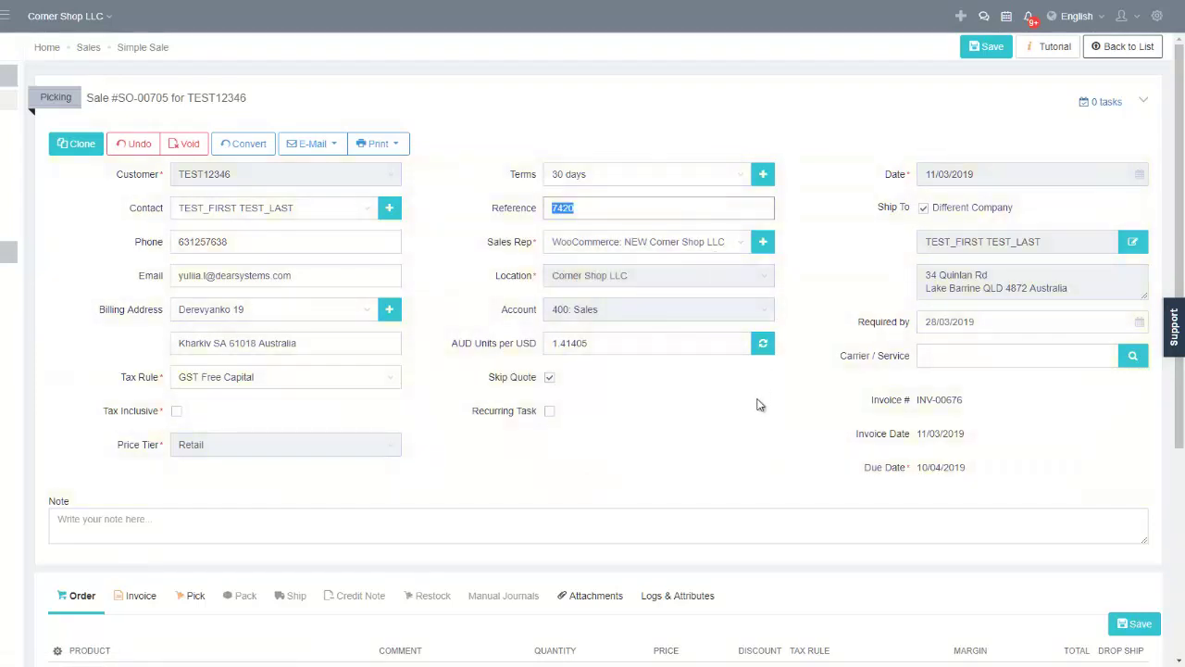
pyautogui.scroll(-3, 757, 410)
pyautogui.scroll(3, 759, 413)
pyautogui.click(194, 148)
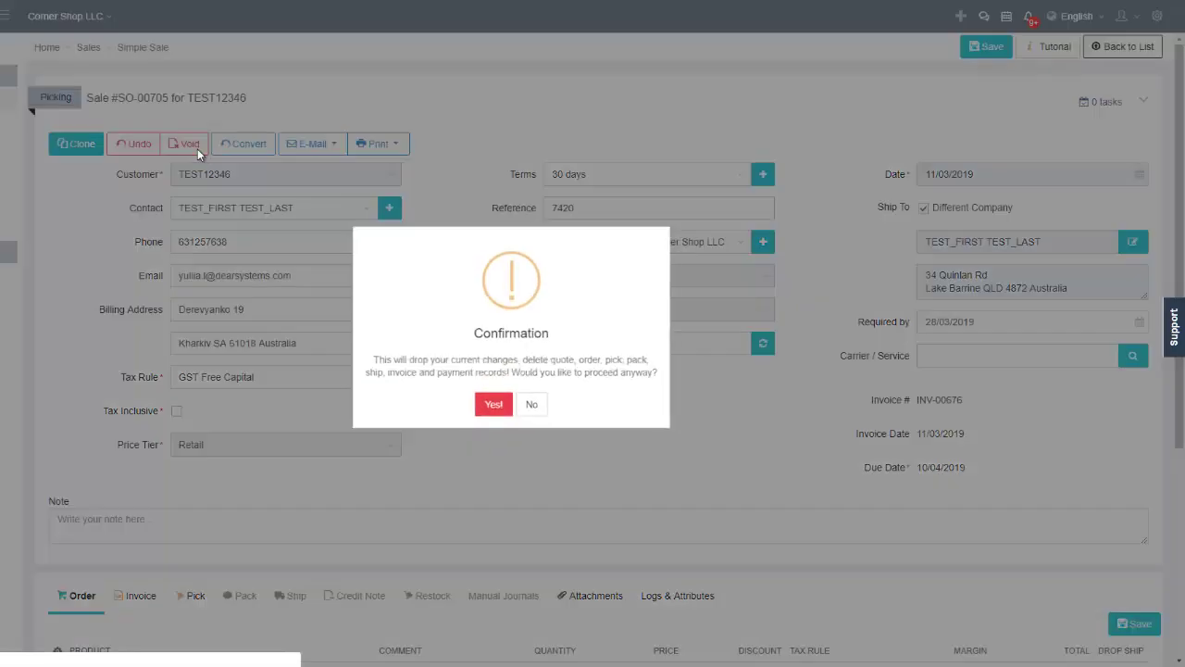
pyautogui.click(489, 415)
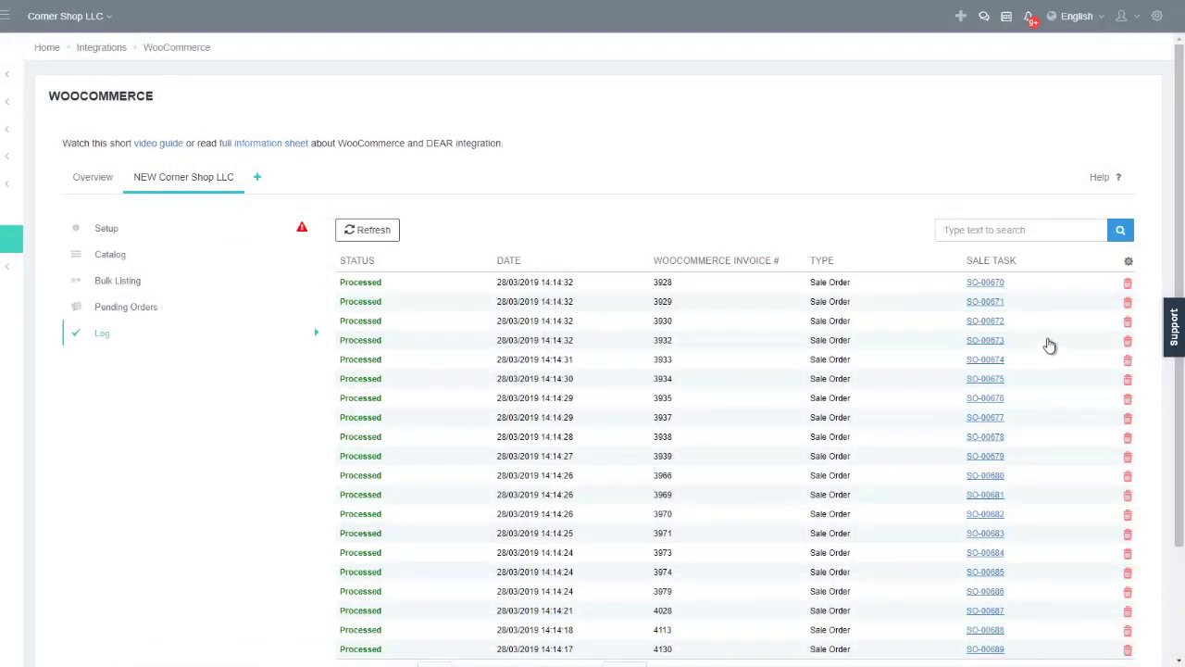
# - Delete the WooCommerce log entry for invoice 3928 (SO-00670), then show the empty Pending Orders list
pyautogui.scroll(-3, 1049, 344)
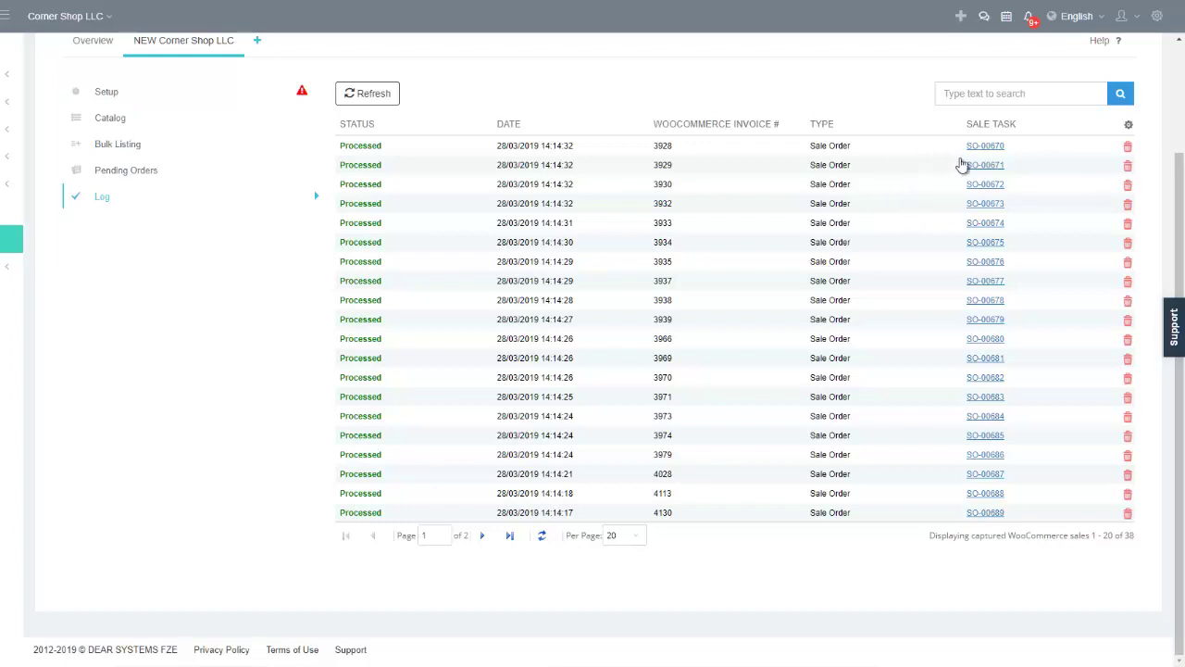
pyautogui.click(1127, 148)
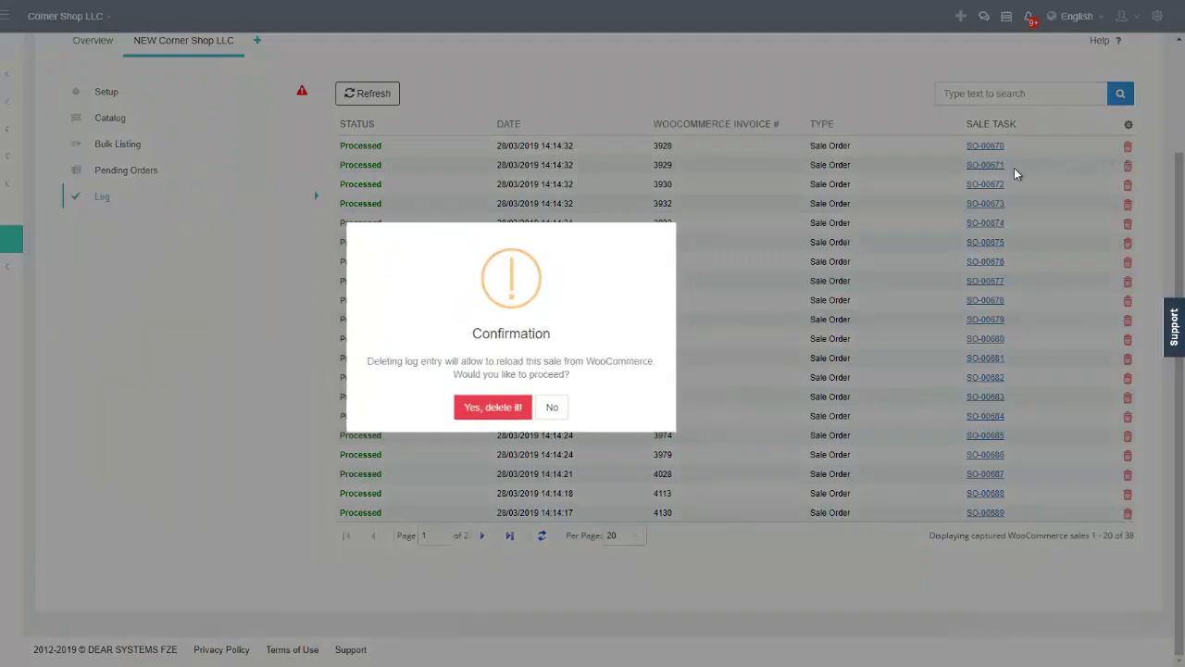
pyautogui.click(522, 411)
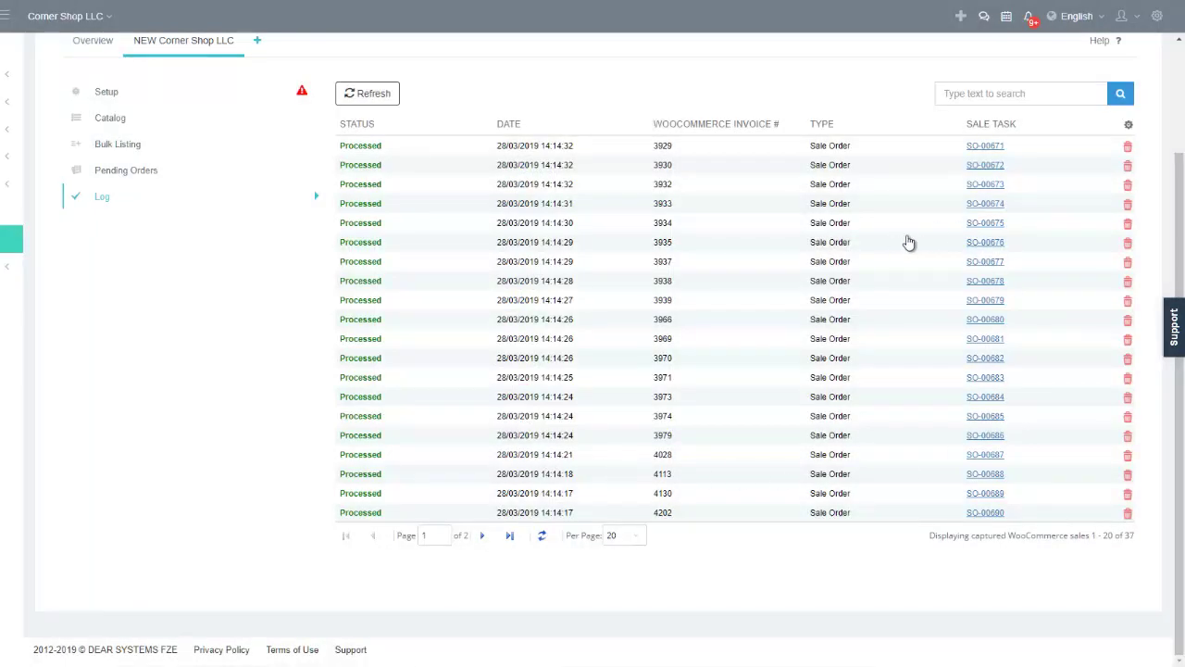
pyautogui.click(181, 171)
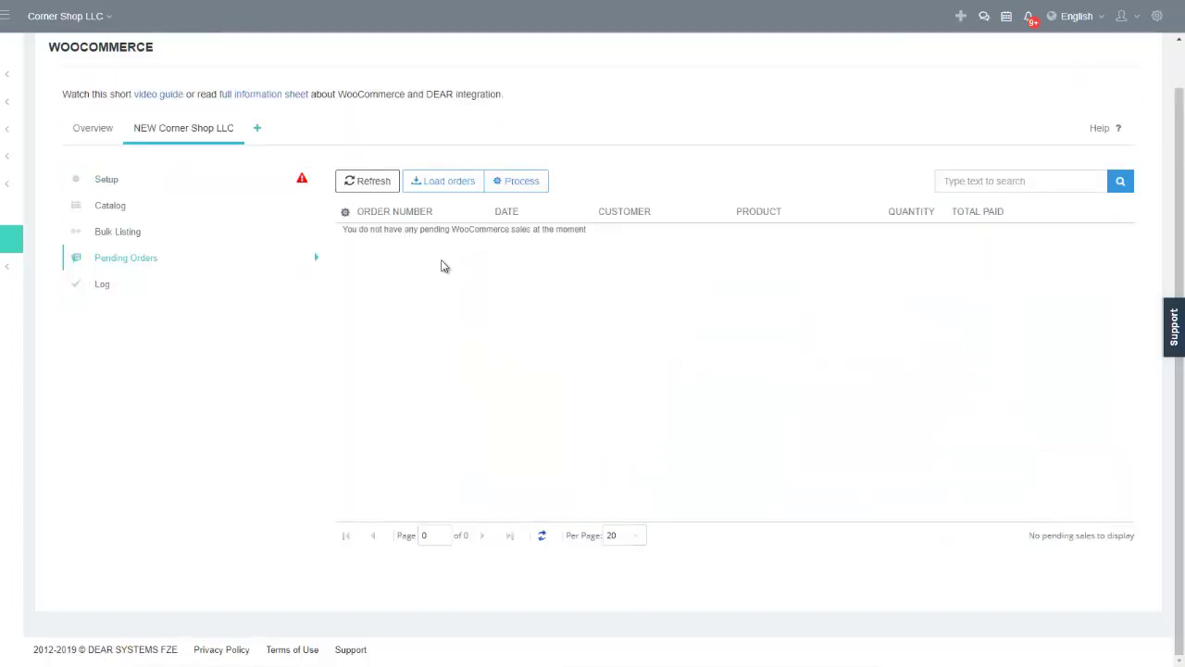
# - Reload WooCommerce orders since 01/12/2018: 23 sales found, 22 processed earlier
pyautogui.click(460, 184)
pyautogui.click(706, 404)
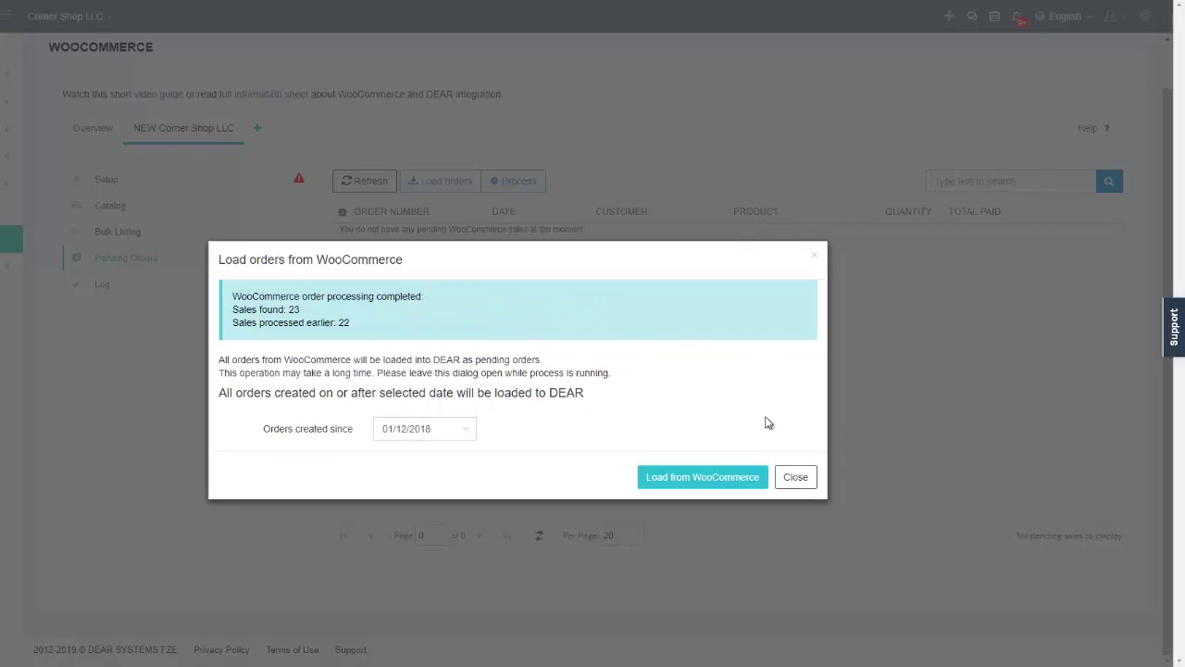
pyautogui.click(795, 477)
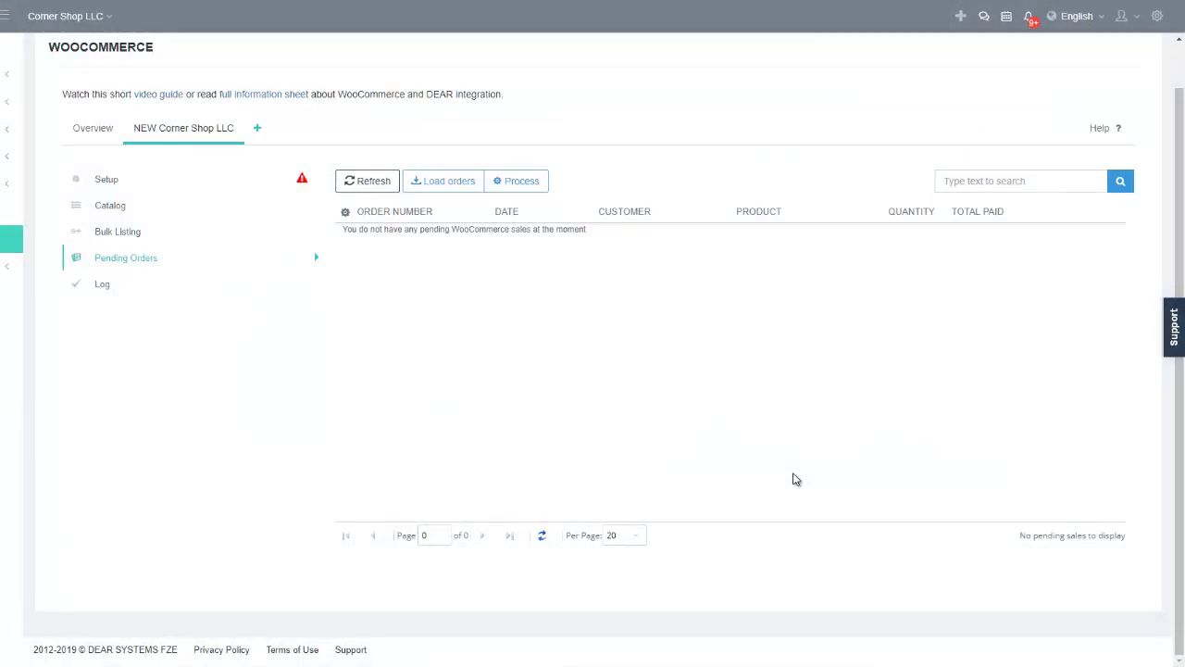
pyautogui.scroll(1, 794, 479)
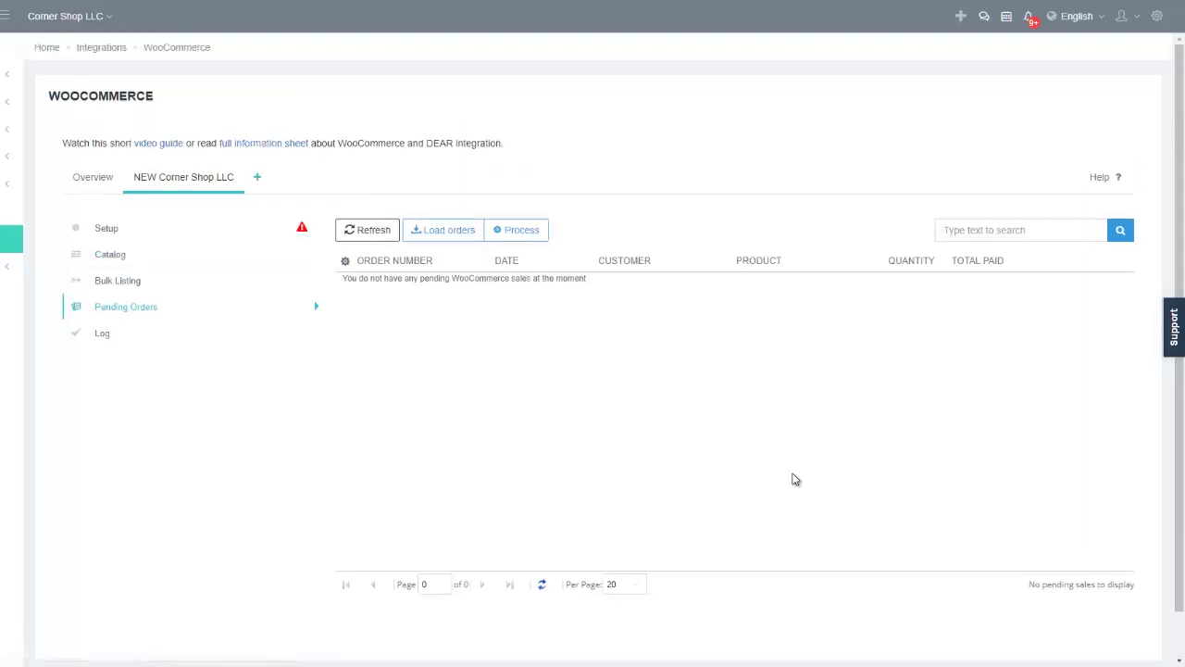
# - From Inventory > Products, choose Import > Stock On Hand
pyautogui.click(53, 164)
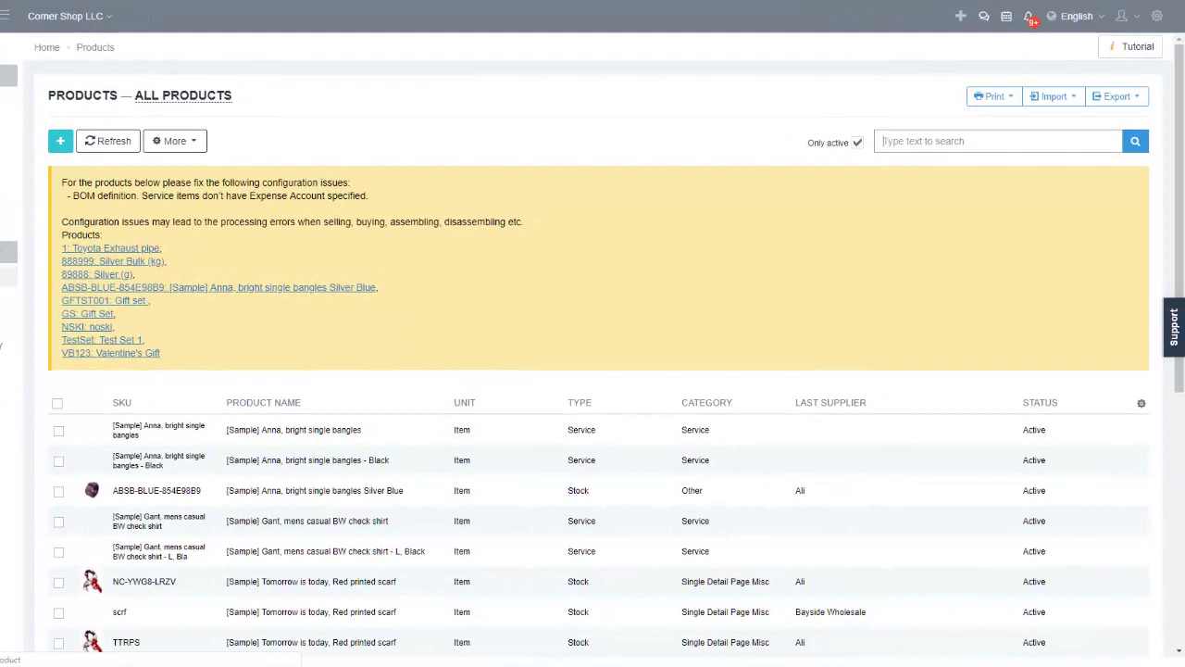
pyautogui.click(153, 98)
pyautogui.click(1077, 110)
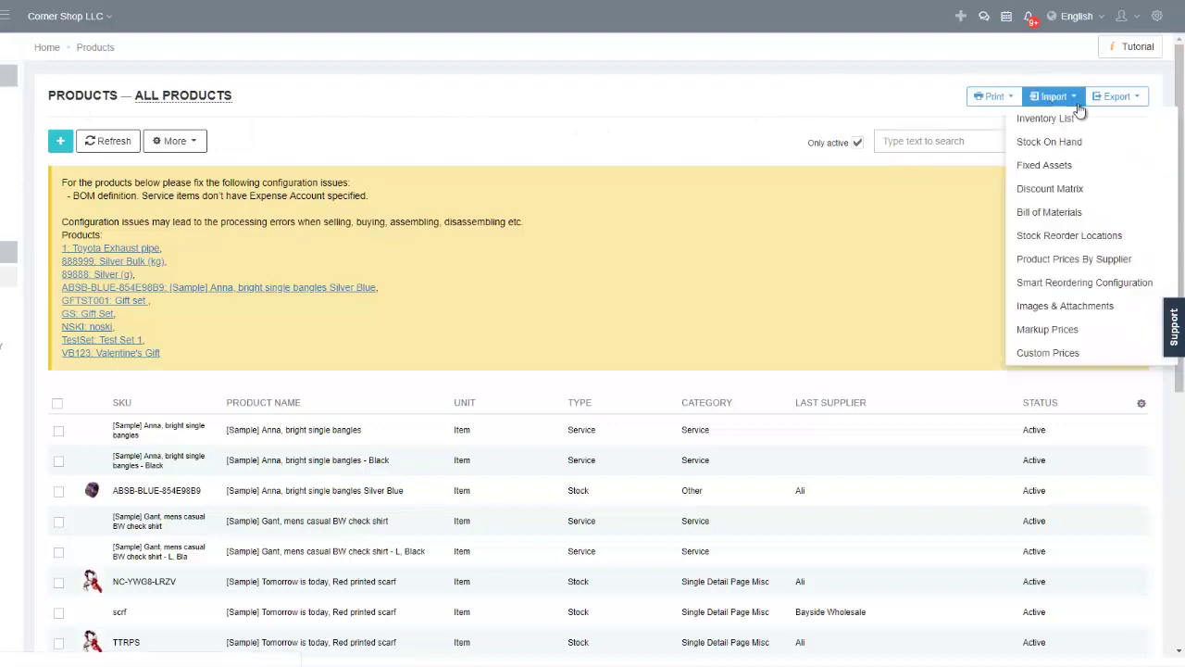
pyautogui.click(1110, 143)
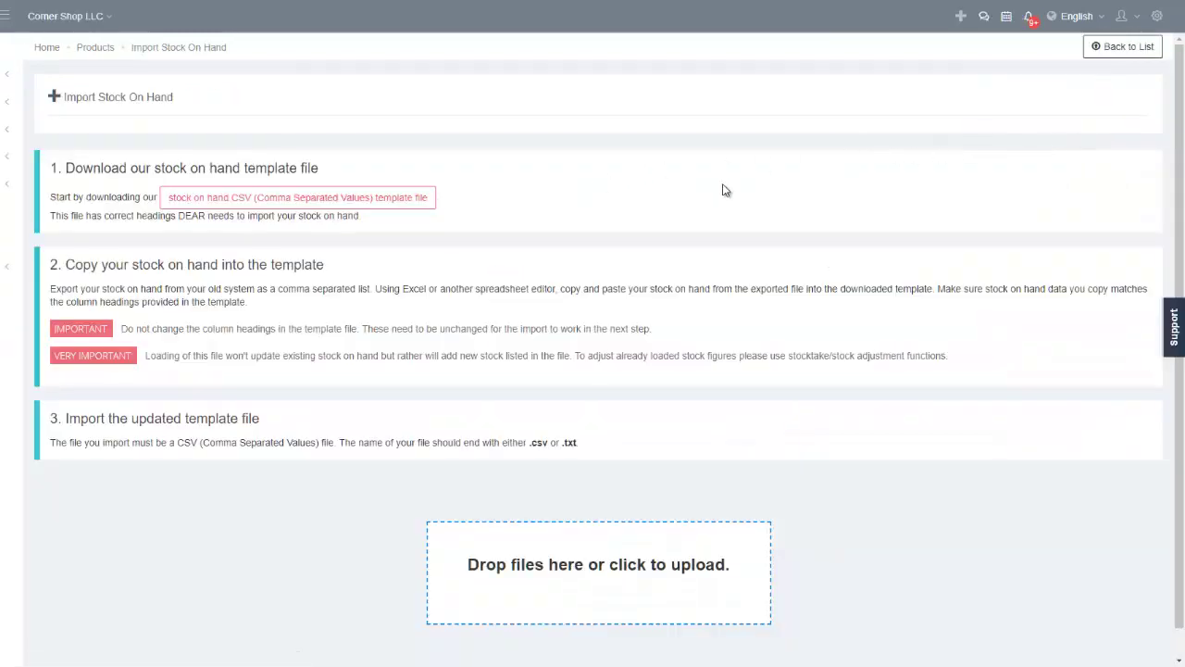
# - Expand and read the Import Stock On Hand field descriptions
pyautogui.scroll(-1, 738, 209)
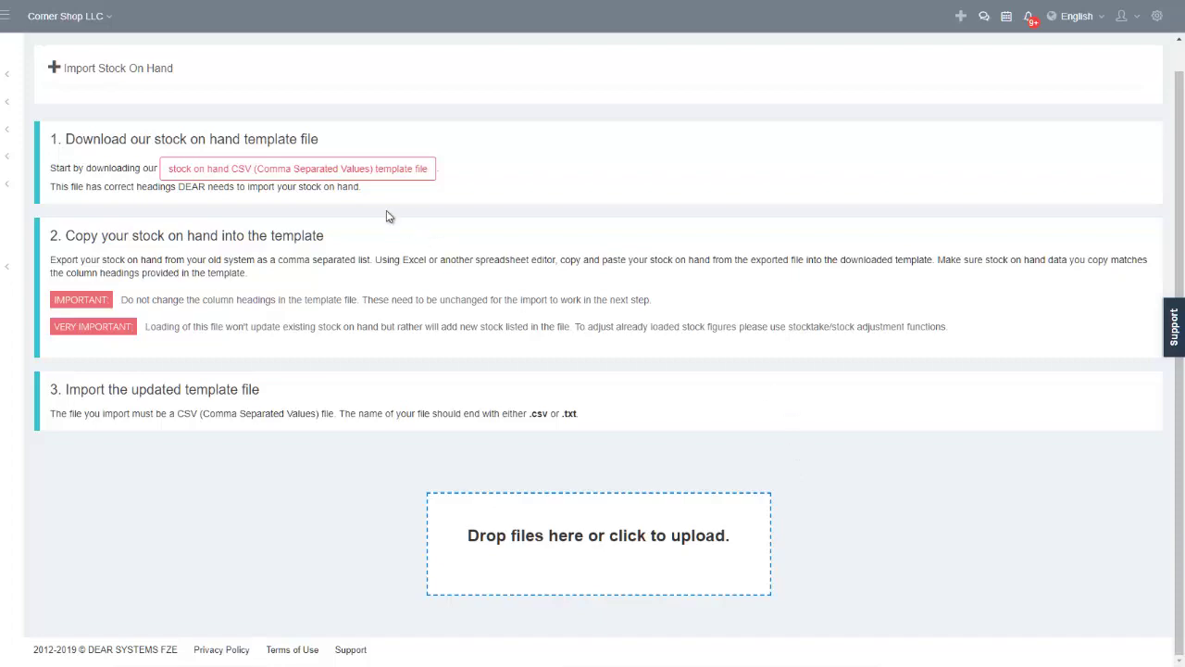
pyautogui.click(53, 70)
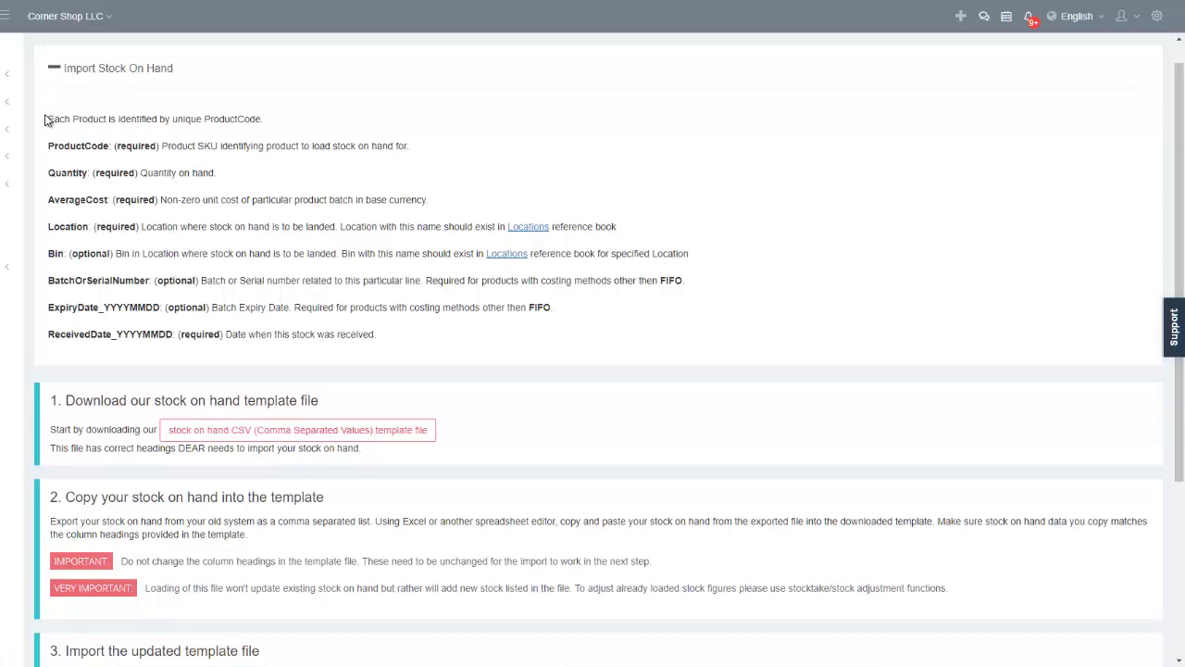
pyautogui.moveTo(46, 118)
pyautogui.mouseDown()
pyautogui.moveTo(186, 117)
pyautogui.moveTo(370, 144)
pyautogui.moveTo(637, 231)
pyautogui.moveTo(714, 275)
pyautogui.moveTo(713, 338)
pyautogui.moveTo(655, 341)
pyautogui.mouseUp()
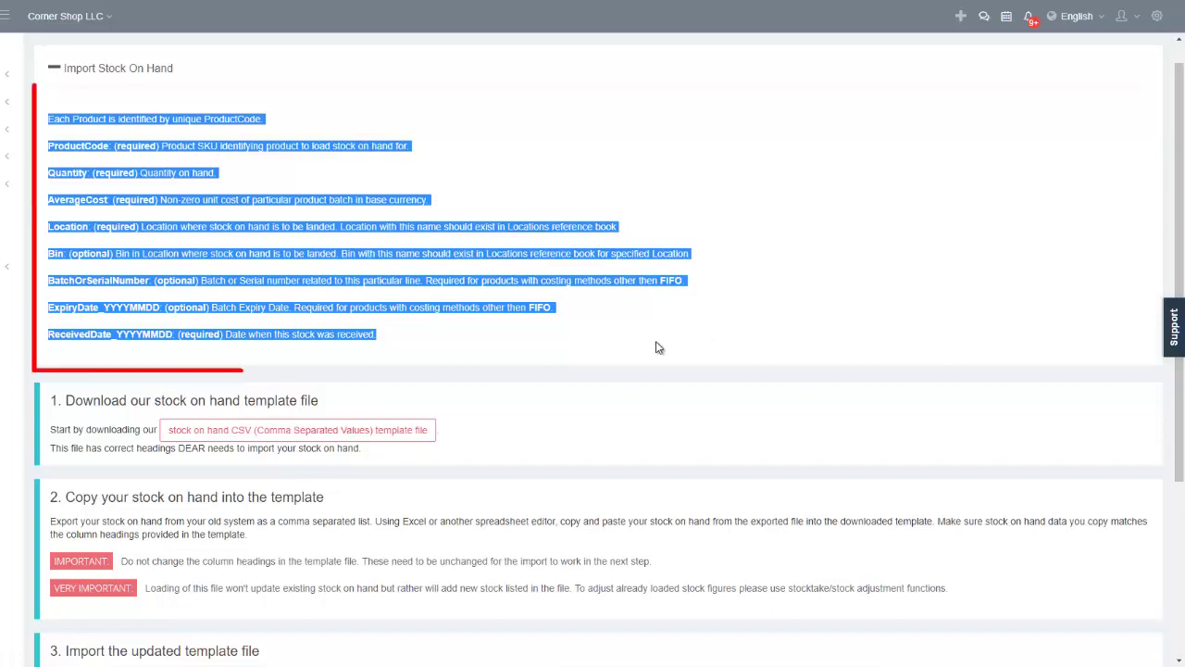
pyautogui.click(656, 341)
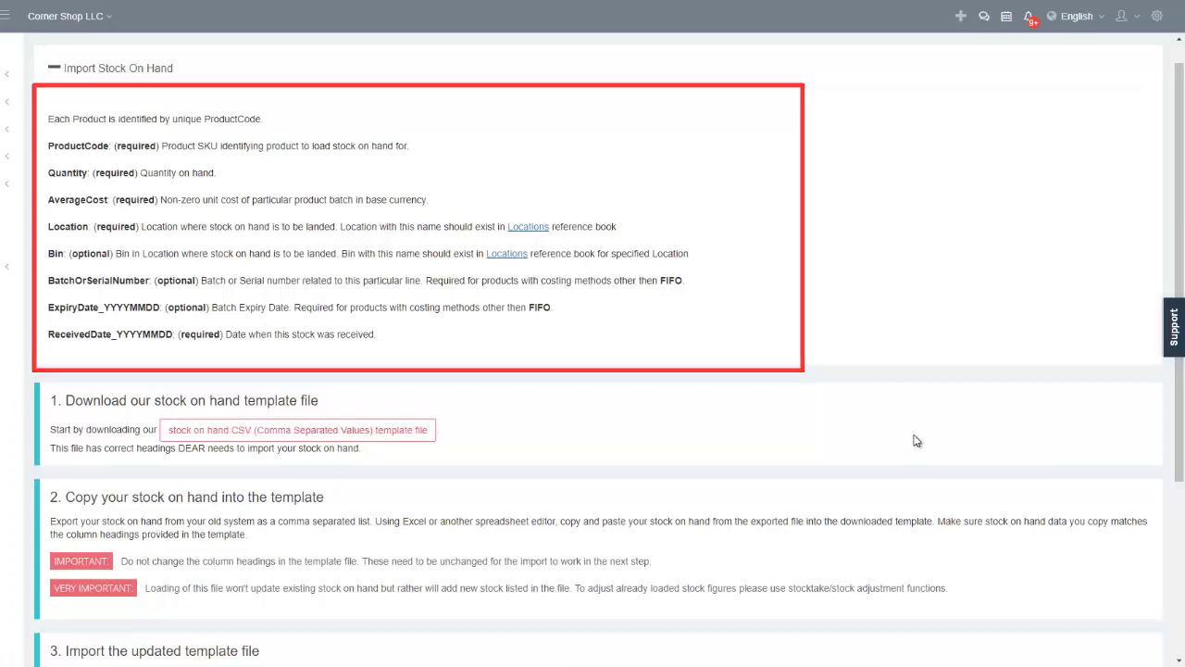
# - Bring up the Help & Support request form over the import page
pyautogui.scroll(-2, 915, 440)
pyautogui.scroll(-1, 915, 446)
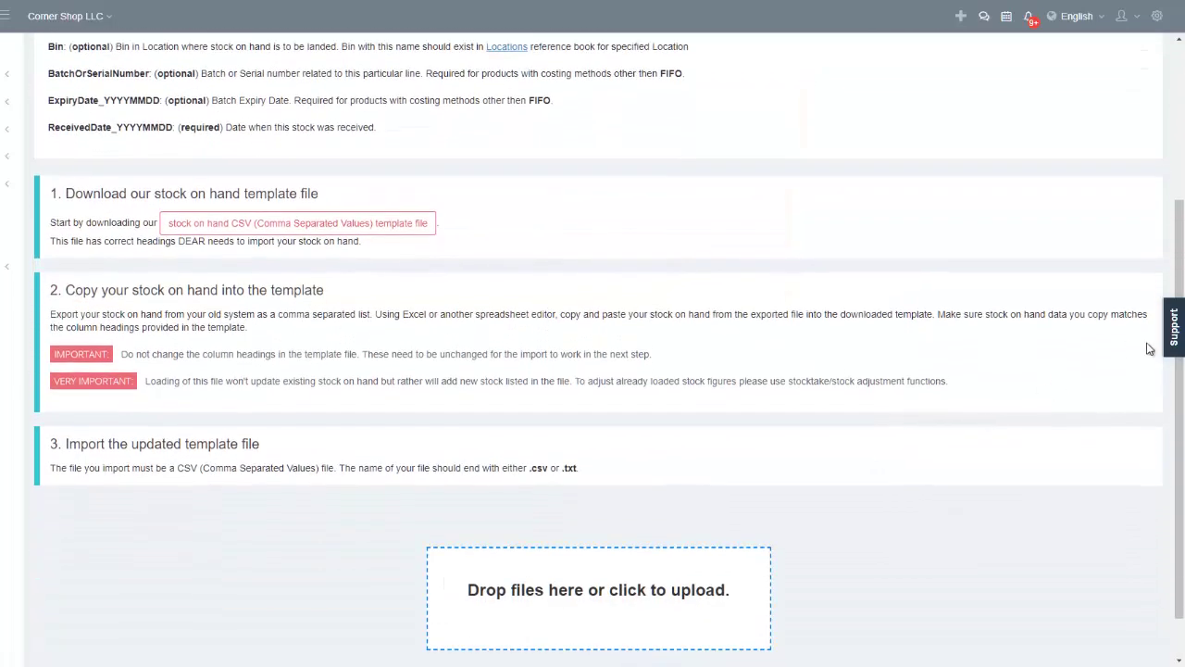
pyautogui.click(1173, 329)
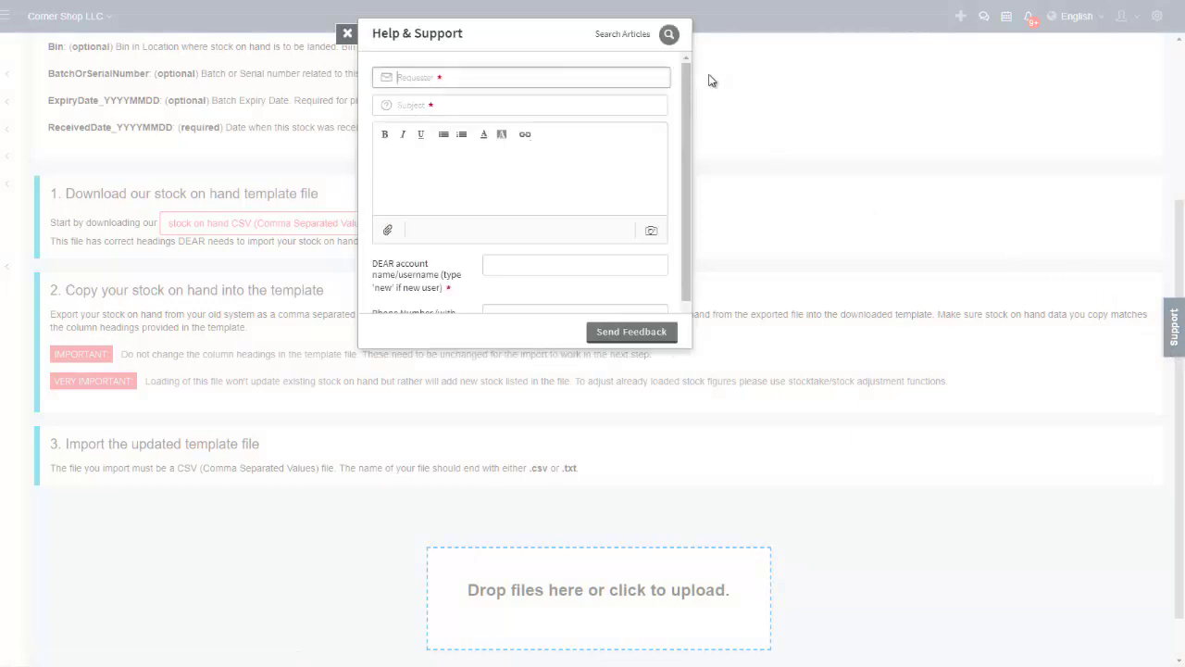
pyautogui.moveTo(687, 79)
pyautogui.mouseDown()
pyautogui.moveTo(696, 118)
pyautogui.moveTo(698, 82)
pyautogui.mouseUp()
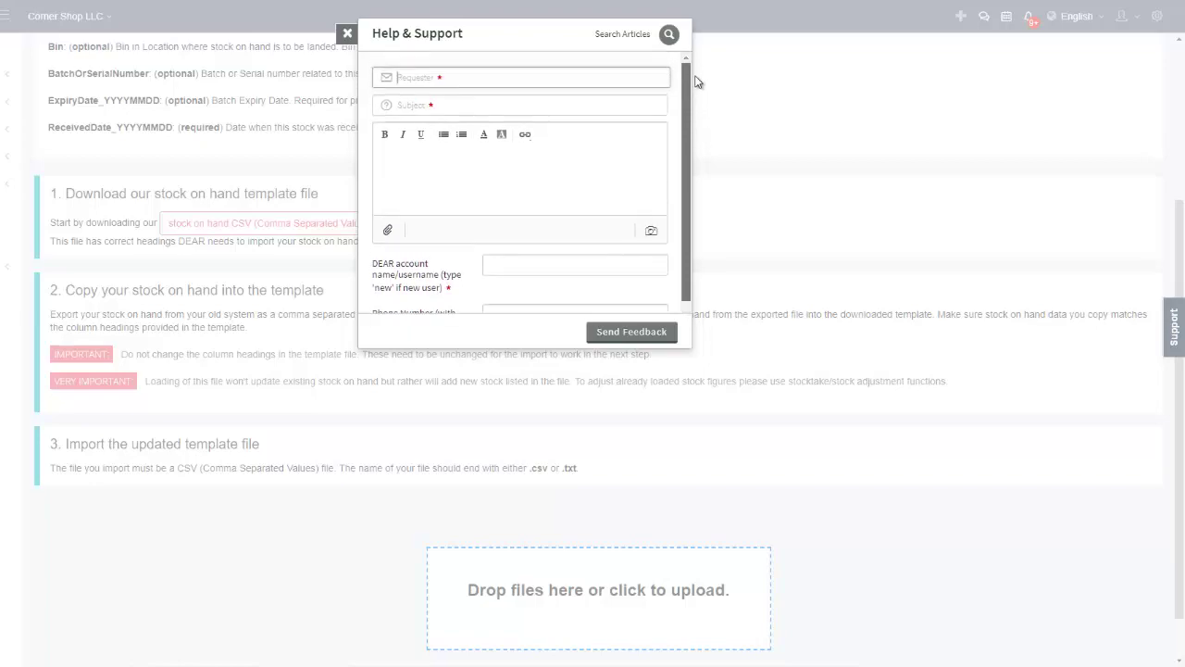